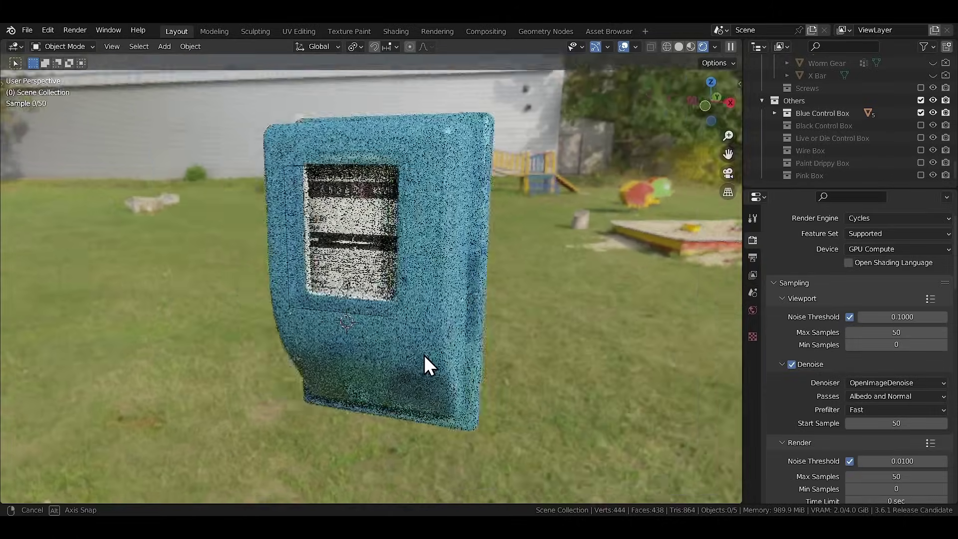
- Slide the ocean foam colour ramp stop right, then filter YouTube to Blender videos
{"action": "mouse_move", "coordinate": [424, 355]}
{"action": "middle_mouse_down"}
{"action": "mouse_move", "coordinate": [499, 343]}
{"action": "mouse_move", "coordinate": [499, 335]}
{"action": "middle_mouse_up"}
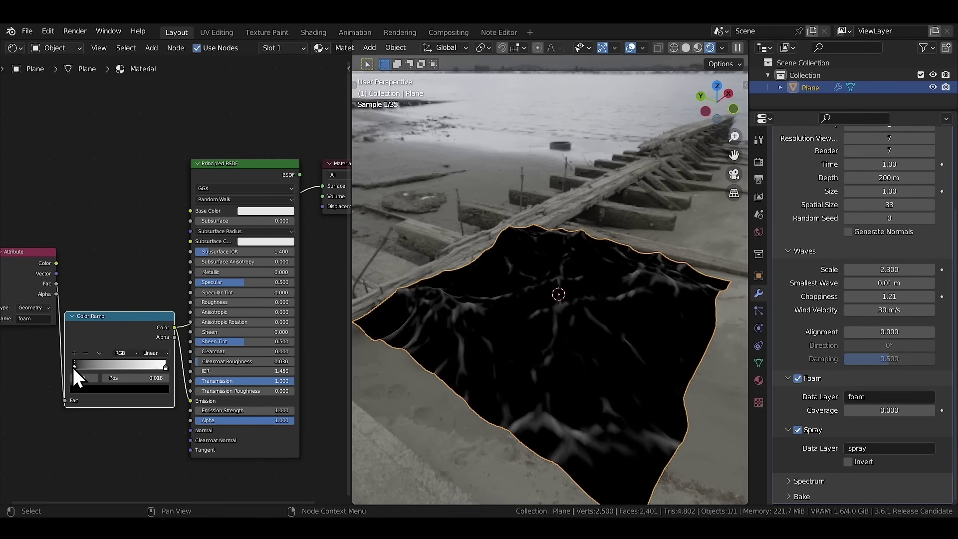
{"action": "left_click_drag", "start_coordinate": [73, 367], "coordinate": [131, 373]}
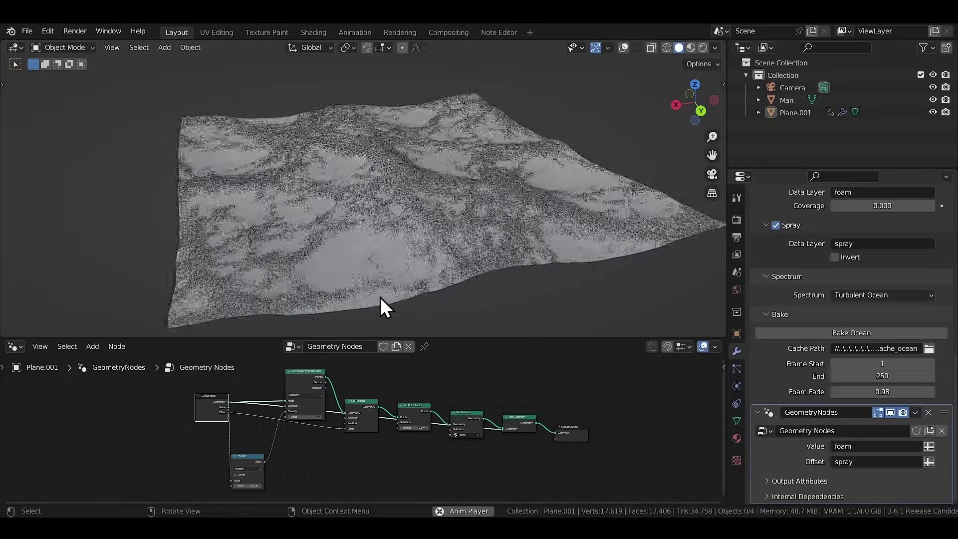
{"action": "left_click", "coordinate": [249, 133]}
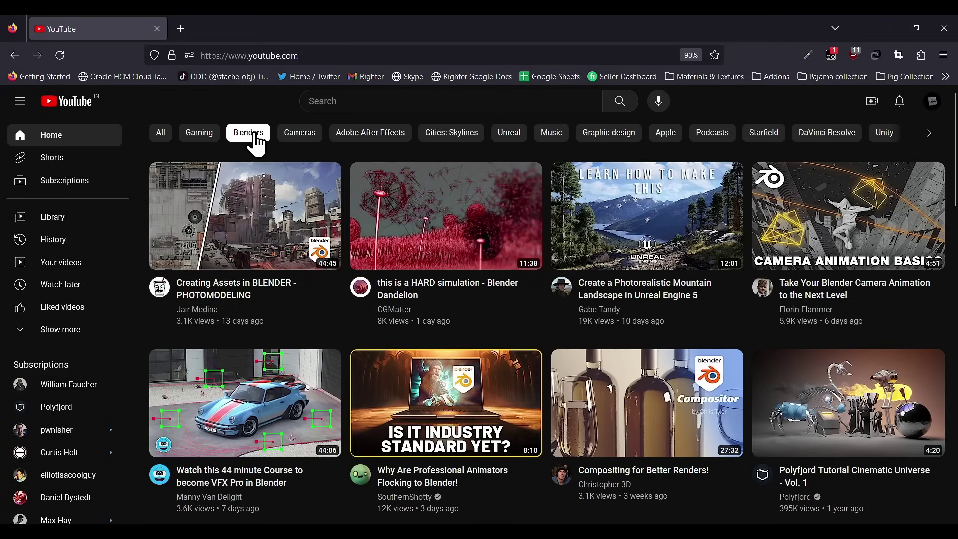
- Open four Blender videos, including camera animation and professional animators, in background tabs
{"action": "middle_click", "coordinate": [253, 247]}
{"action": "middle_click", "coordinate": [494, 250]}
{"action": "middle_click", "coordinate": [862, 215]}
{"action": "scroll", "coordinate": [848, 225], "scroll_direction": "down", "scroll_amount": 3}
{"action": "middle_click", "coordinate": [536, 299]}
{"action": "scroll", "coordinate": [574, 320], "scroll_direction": "down", "scroll_amount": 3}
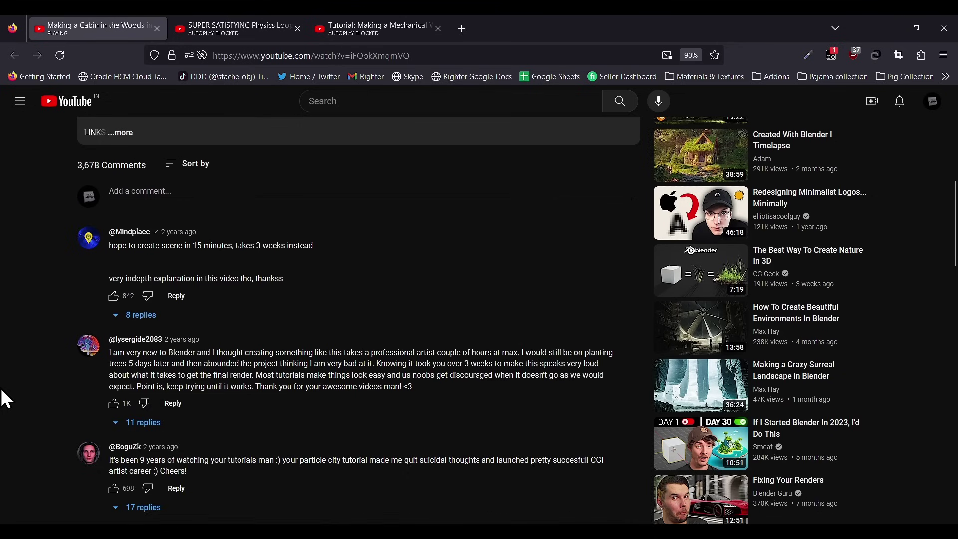
- On the walking creature tutorial, comment 'good and easy video. but the lighting could have been better!!'
{"action": "scroll", "coordinate": [4, 398], "scroll_direction": "up", "scroll_amount": 2}
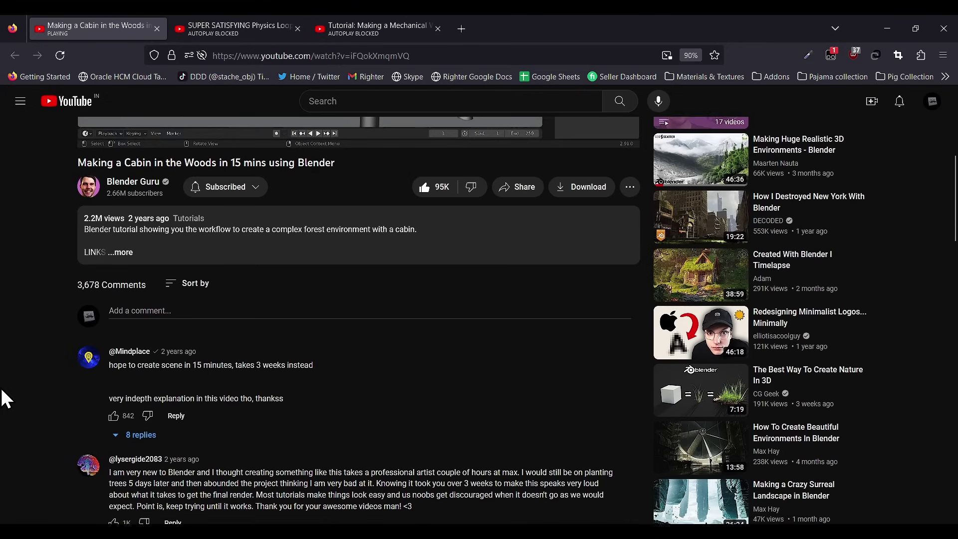
{"action": "scroll", "coordinate": [4, 398], "scroll_direction": "up", "scroll_amount": 5}
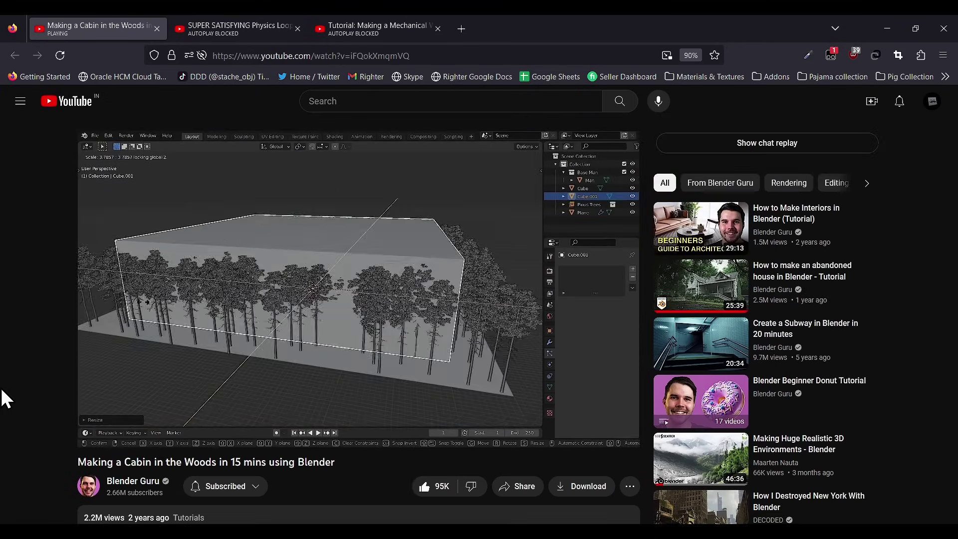
{"action": "key", "text": "ctrl+Tab"}
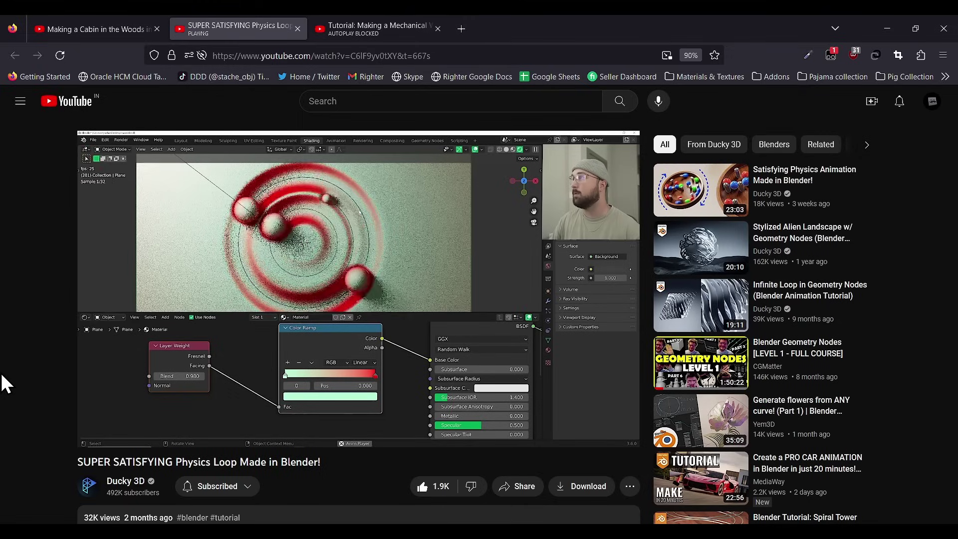
{"action": "key", "text": "ctrl+Tab"}
{"action": "scroll", "coordinate": [5, 328], "scroll_direction": "down", "scroll_amount": 6}
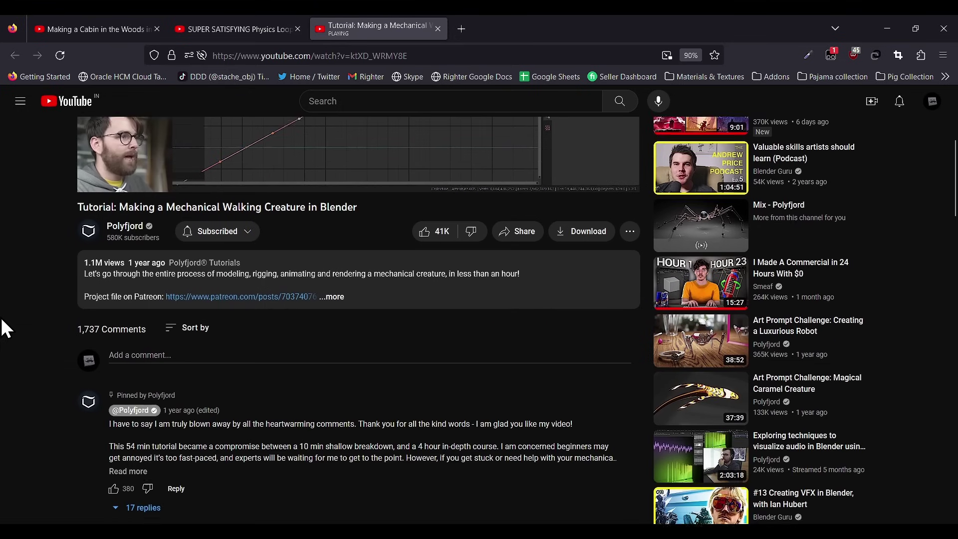
{"action": "left_click", "coordinate": [122, 310]}
{"action": "type", "text": "good and easy vi"}
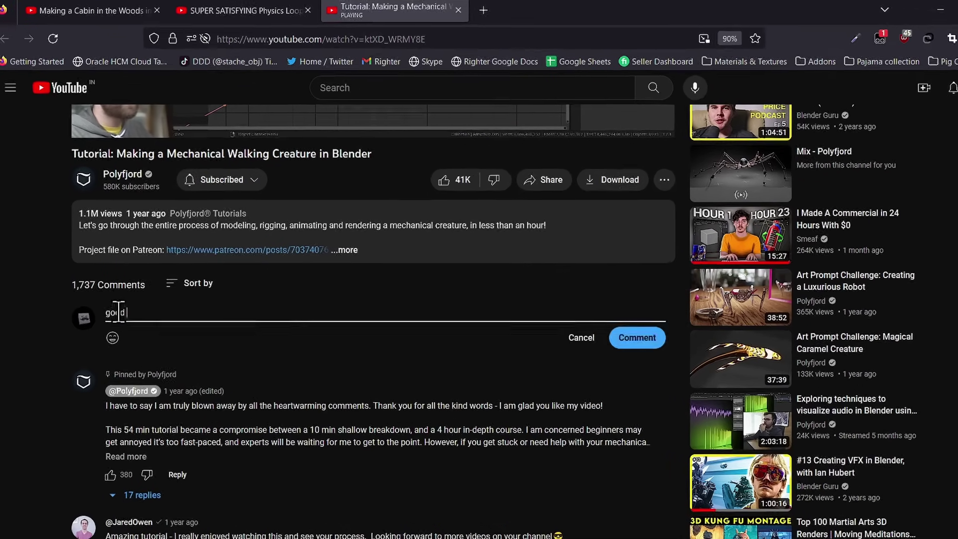
{"action": "type", "text": "deo. but the lighting "}
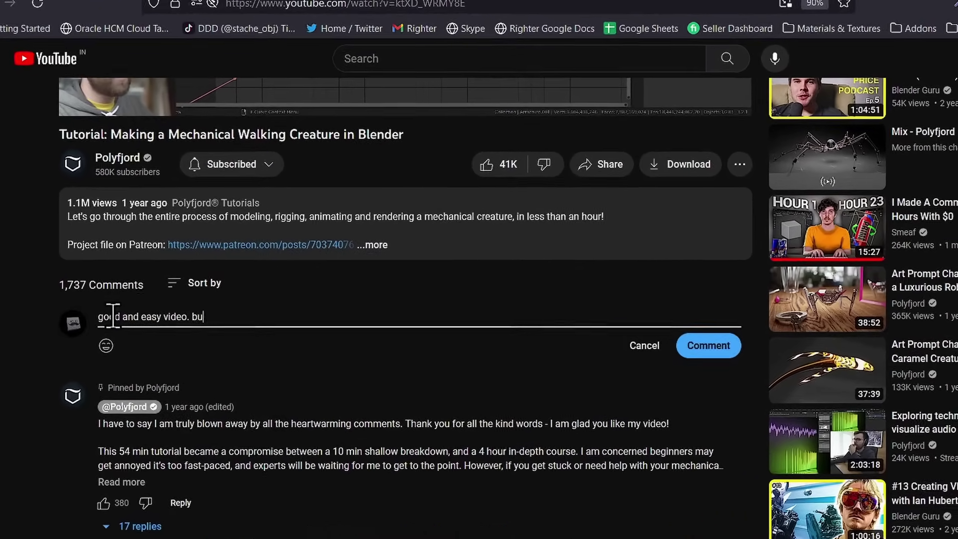
{"action": "type", "text": "could have been better"}
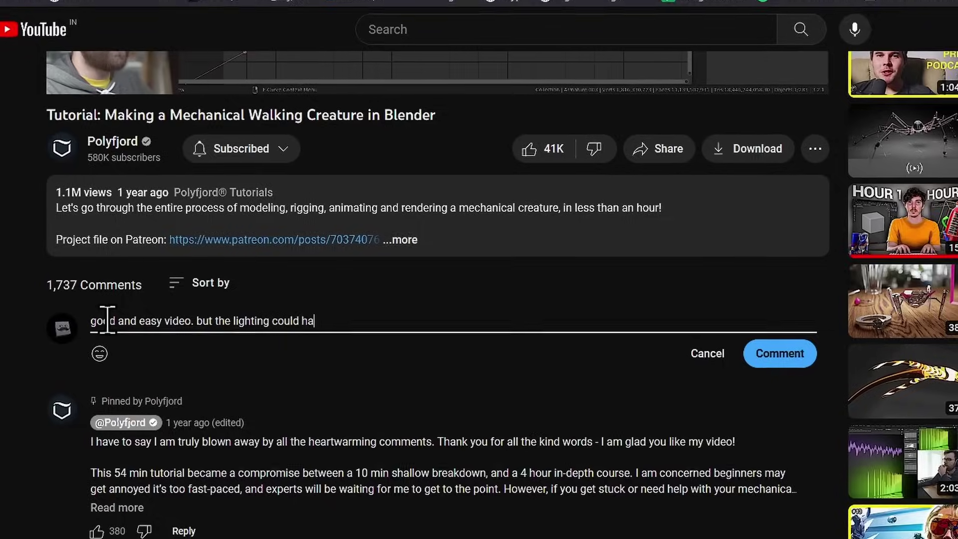
{"action": "type", "text": "!!"}
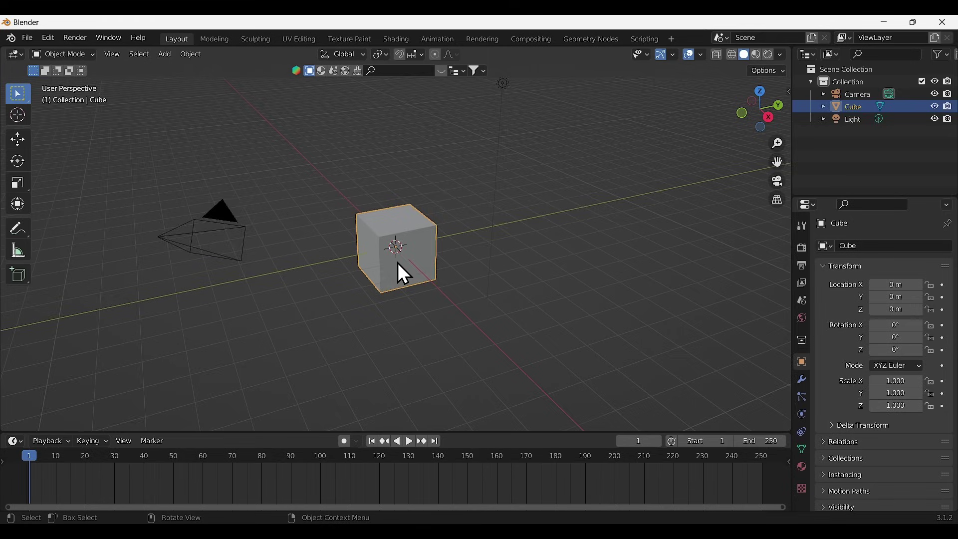
- Delete the default cube and add a new cube mesh in its place
{"action": "key", "text": "x"}
{"action": "left_click", "coordinate": [398, 233]}
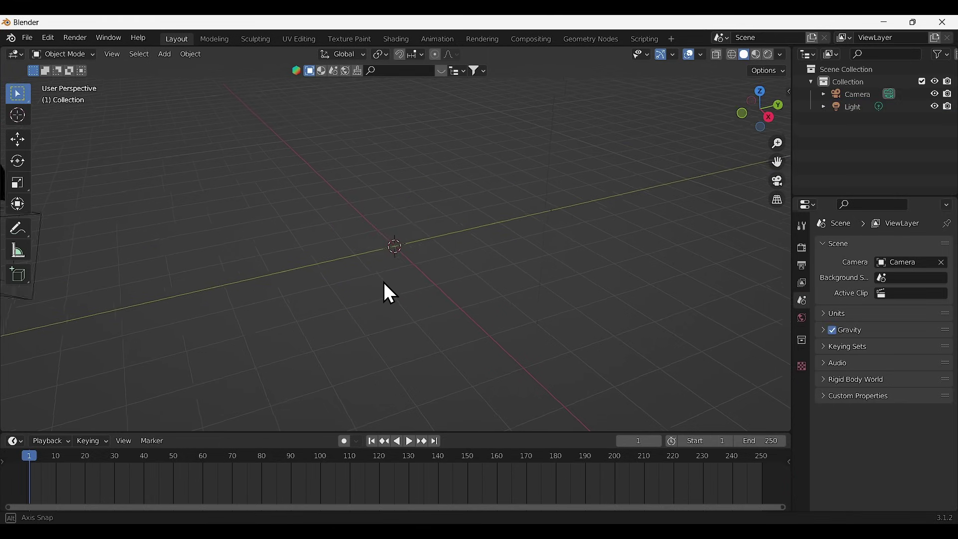
{"action": "mouse_move", "coordinate": [387, 284]}
{"action": "middle_mouse_down"}
{"action": "mouse_move", "coordinate": [457, 283]}
{"action": "mouse_move", "coordinate": [389, 299]}
{"action": "middle_mouse_up"}
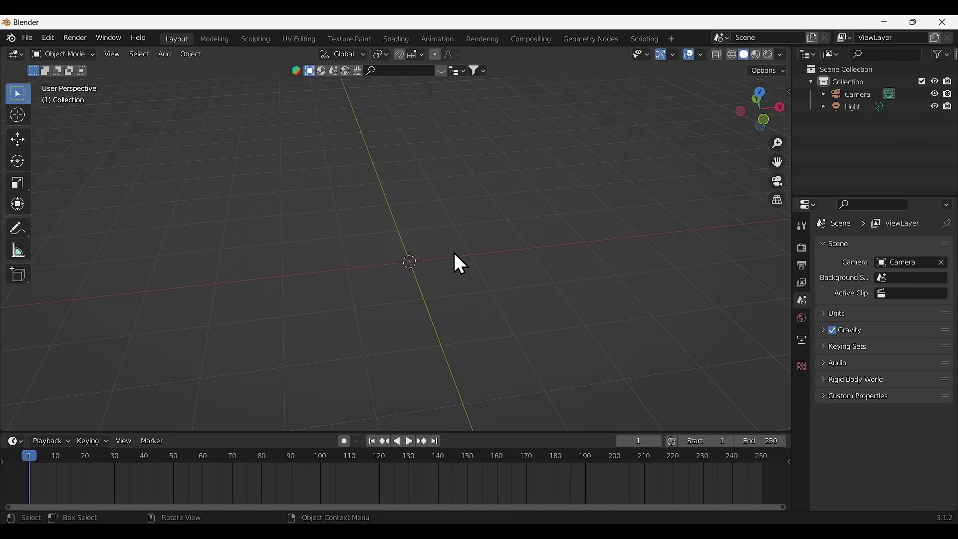
{"action": "key", "text": "shift+a"}
{"action": "left_click", "coordinate": [492, 221]}
{"action": "middle_click_drag", "start_coordinate": [482, 229], "coordinate": [449, 256]}
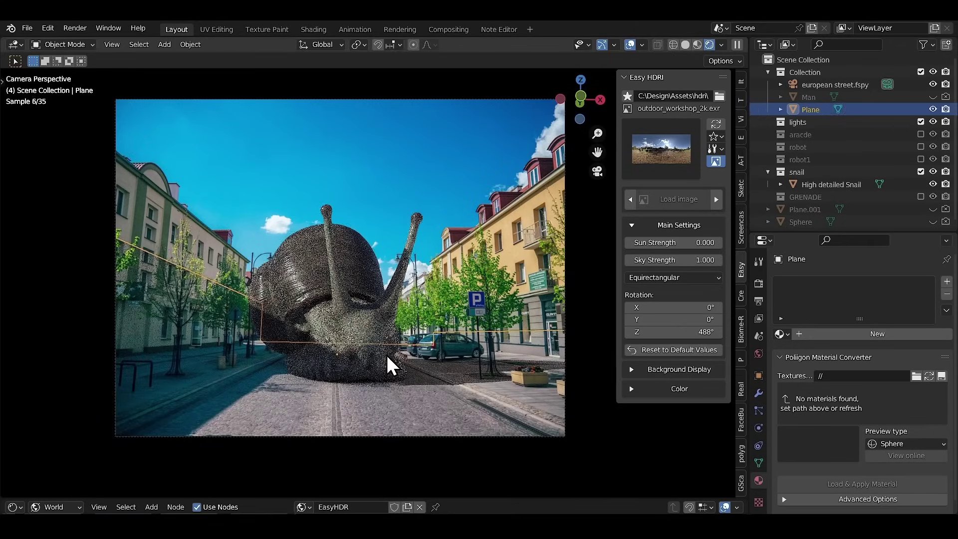
- Rotate the giant snail around the Z axis
{"action": "left_click", "coordinate": [390, 364]}
{"action": "key", "text": "r"}
{"action": "key", "text": "z"}
{"action": "left_click", "coordinate": [460, 385]}
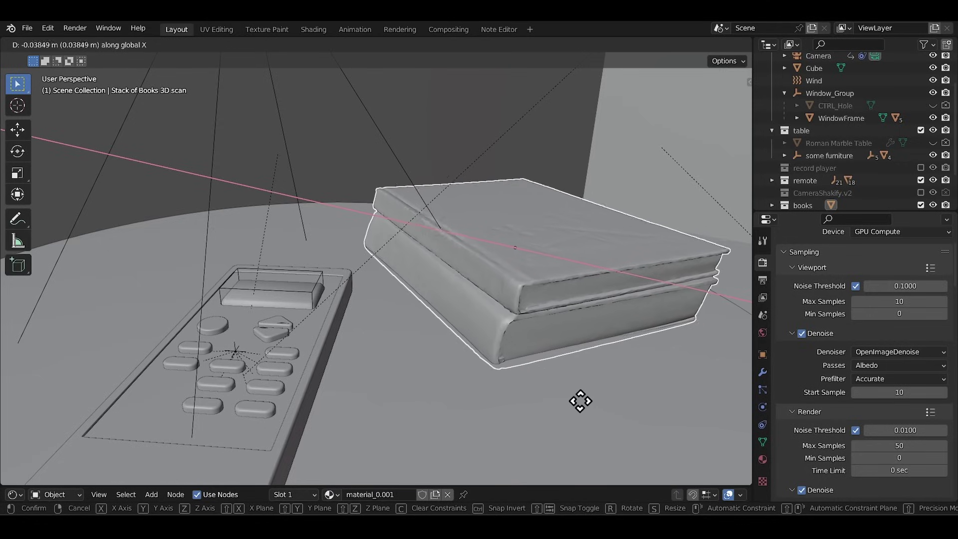
- Move and rotate the book stack, then shift it along the Y axis
{"action": "left_click", "coordinate": [588, 411]}
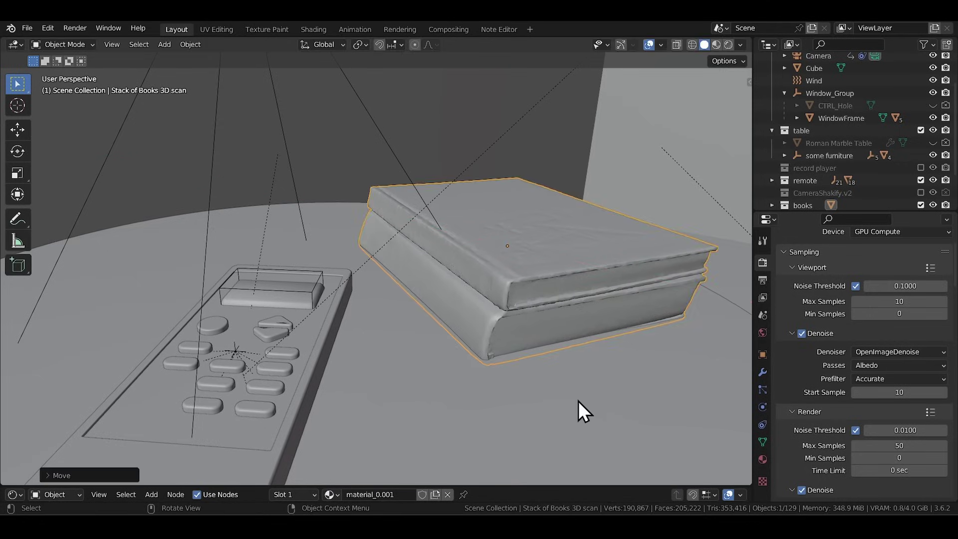
{"action": "key", "text": "r"}
{"action": "left_click", "coordinate": [609, 423]}
{"action": "key", "text": "g"}
{"action": "key", "text": "y"}
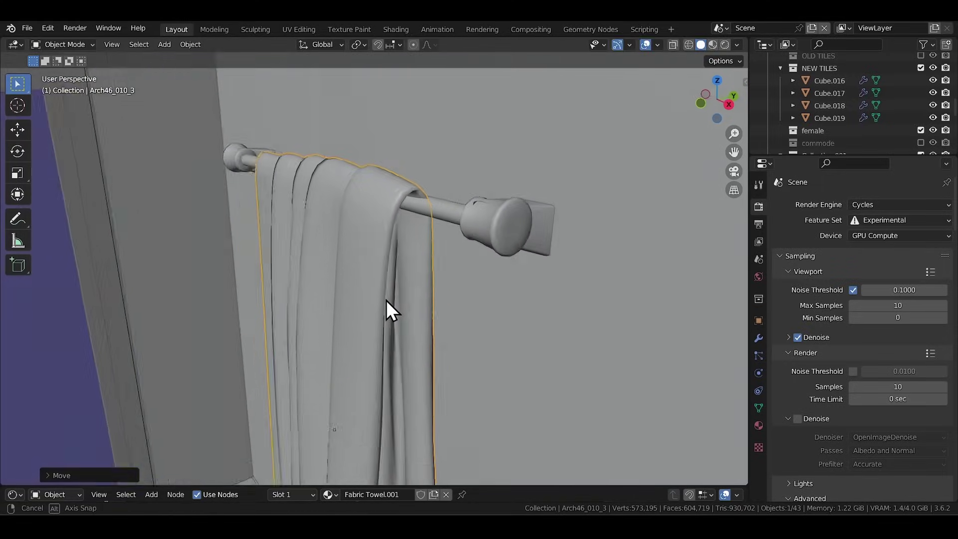
- Raise the towel on the rod along Z and move the rubber duck across the water
{"action": "key", "text": "g"}
{"action": "key", "text": "y"}
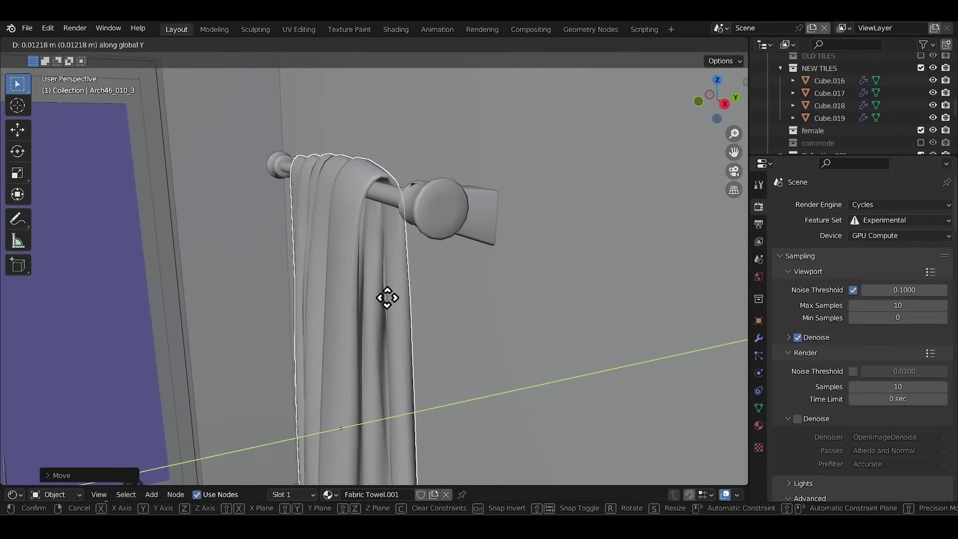
{"action": "key", "text": "z"}
{"action": "left_click", "coordinate": [389, 299]}
{"action": "middle_click_drag", "start_coordinate": [390, 299], "coordinate": [369, 254]}
{"action": "key", "text": "g"}
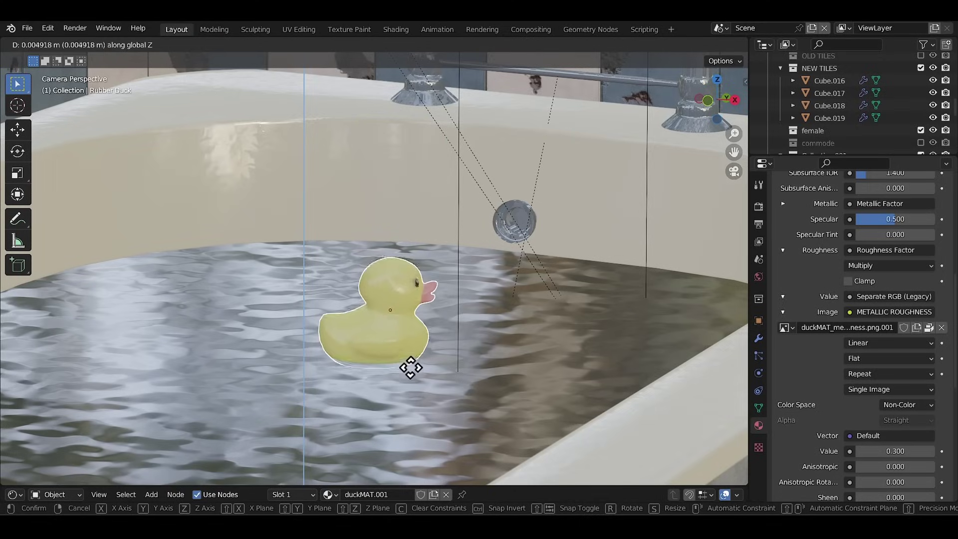
{"action": "left_click", "coordinate": [486, 385]}
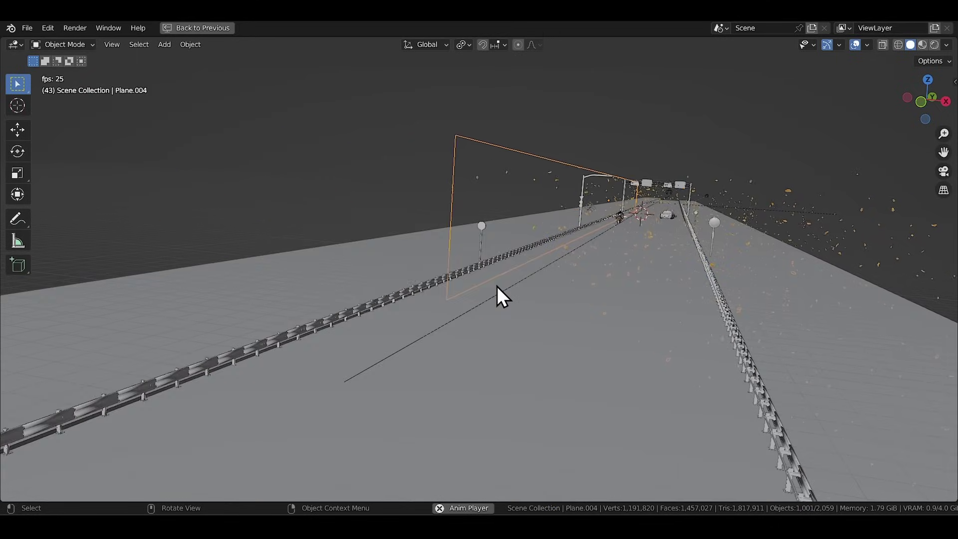
- Increase the ice cream particle amount, raise the rain Value and set eye Pri • Scale to 0.875
{"action": "key", "text": "KP_0"}
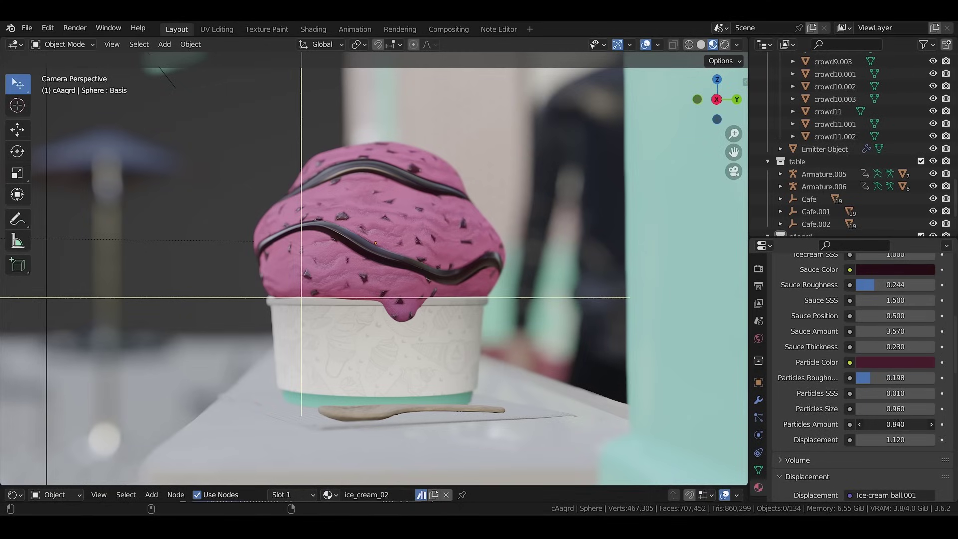
{"action": "left_click_drag", "start_coordinate": [895, 424], "coordinate": [913, 425]}
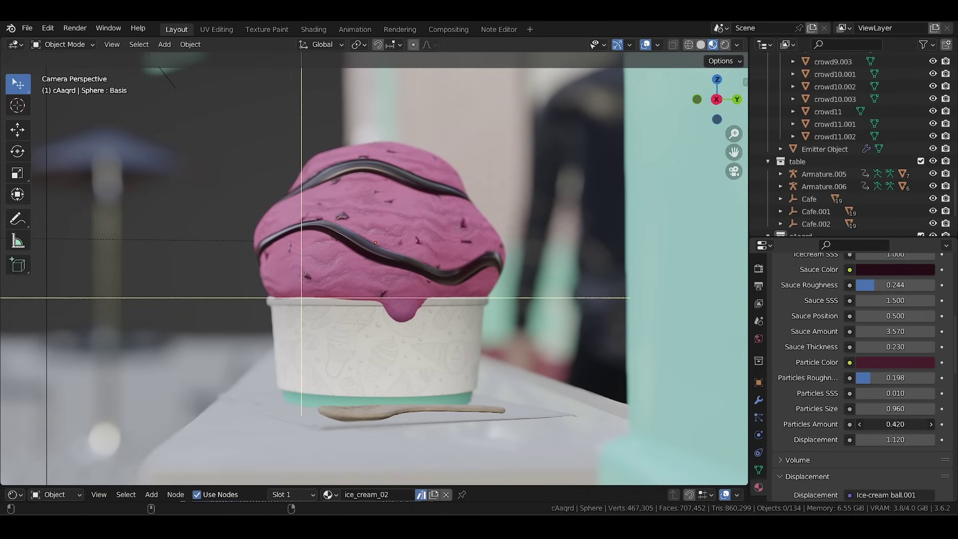
{"action": "key", "text": "g"}
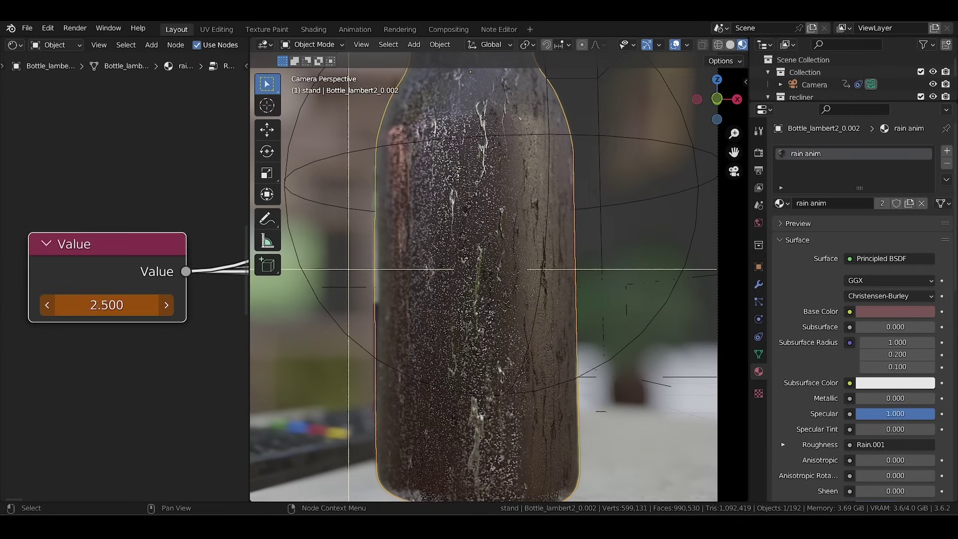
{"action": "left_click_drag", "start_coordinate": [107, 305], "coordinate": [130, 305]}
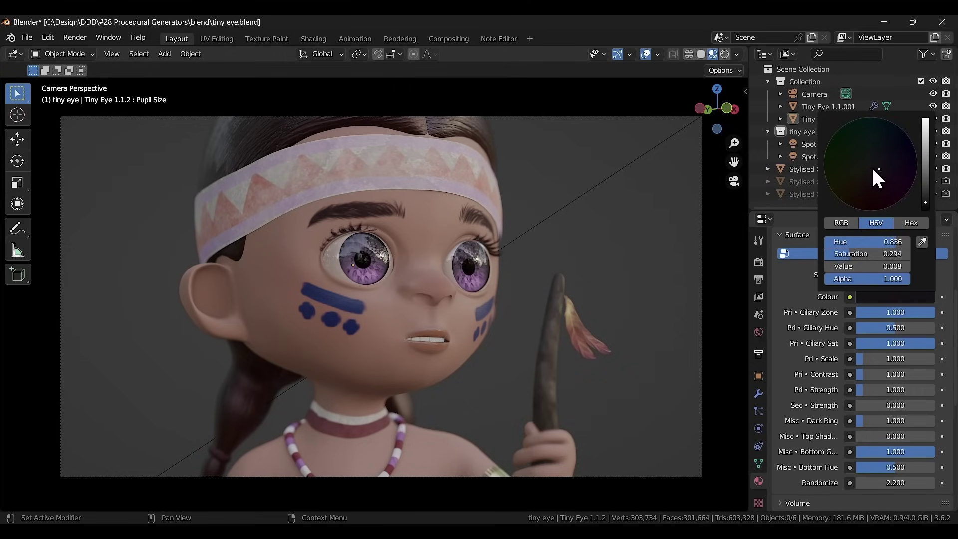
{"action": "left_click_drag", "start_coordinate": [896, 359], "coordinate": [884, 359]}
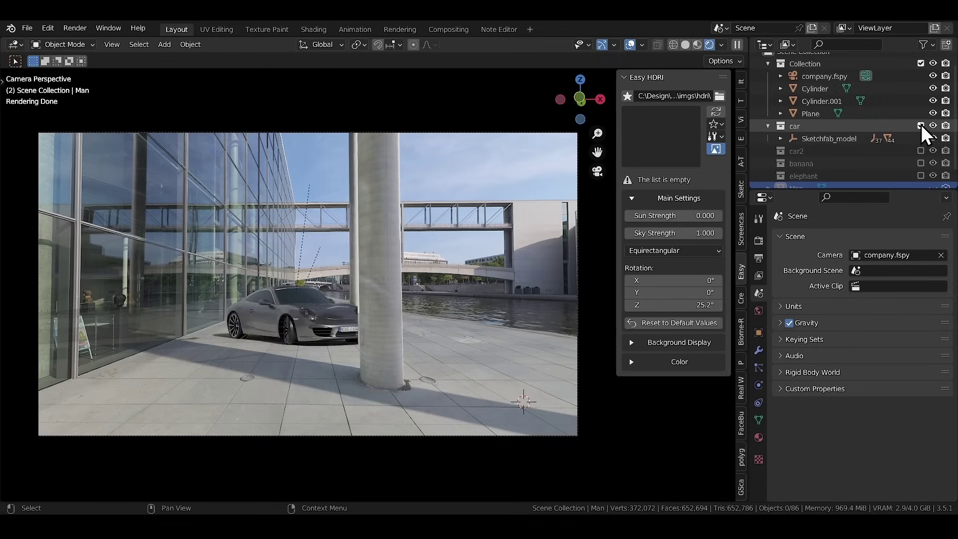
- Hide the car collection, toggle car2 and banana, and show the elephant collection
{"action": "left_click", "coordinate": [922, 125]}
{"action": "left_click", "coordinate": [921, 139]}
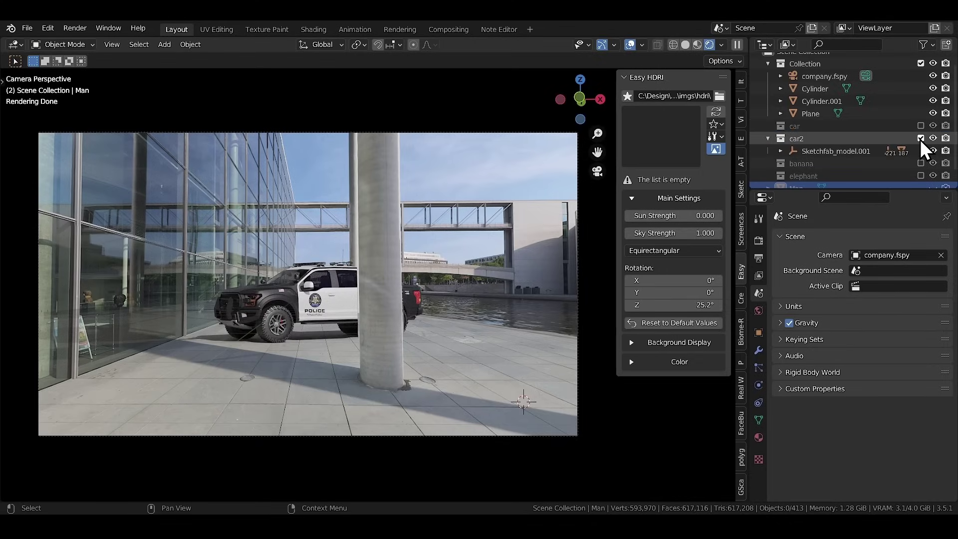
{"action": "left_click", "coordinate": [922, 138]}
{"action": "left_click", "coordinate": [921, 150]}
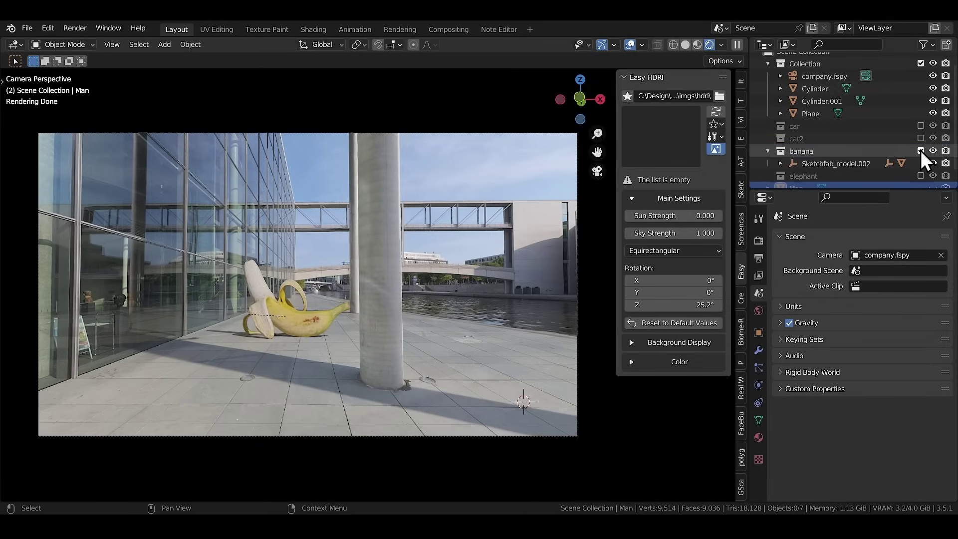
{"action": "left_click", "coordinate": [921, 151]}
{"action": "left_click", "coordinate": [923, 163]}
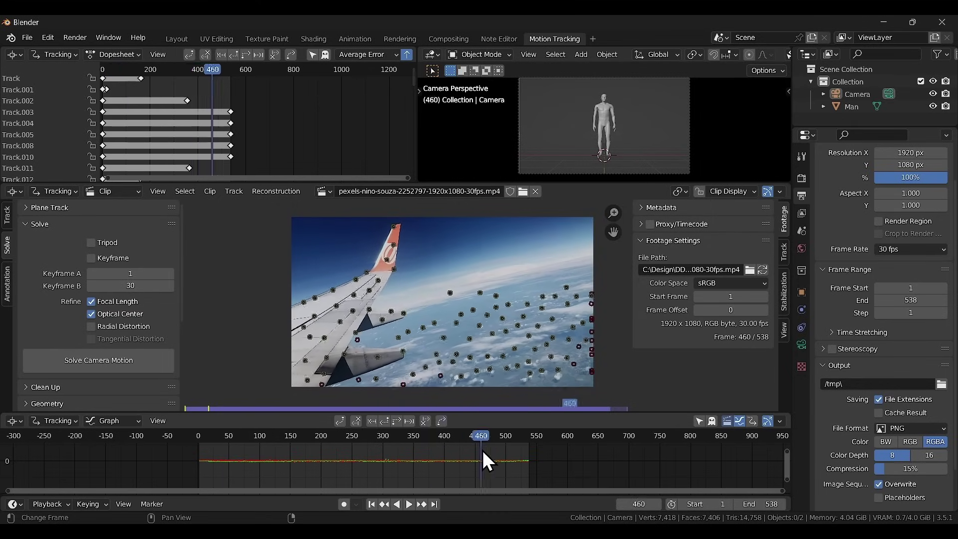
- Scrub the tracked clip to frame 326, reposition the turtle, rotate the next object and play
{"action": "left_click_drag", "start_coordinate": [472, 451], "coordinate": [399, 457]}
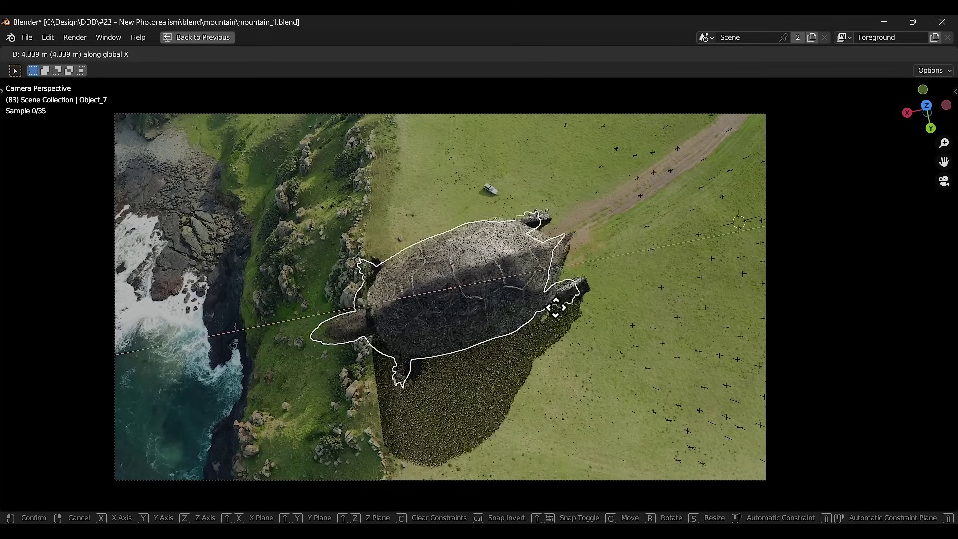
{"action": "left_click", "coordinate": [555, 307]}
{"action": "key", "text": "ctrl+alt+space"}
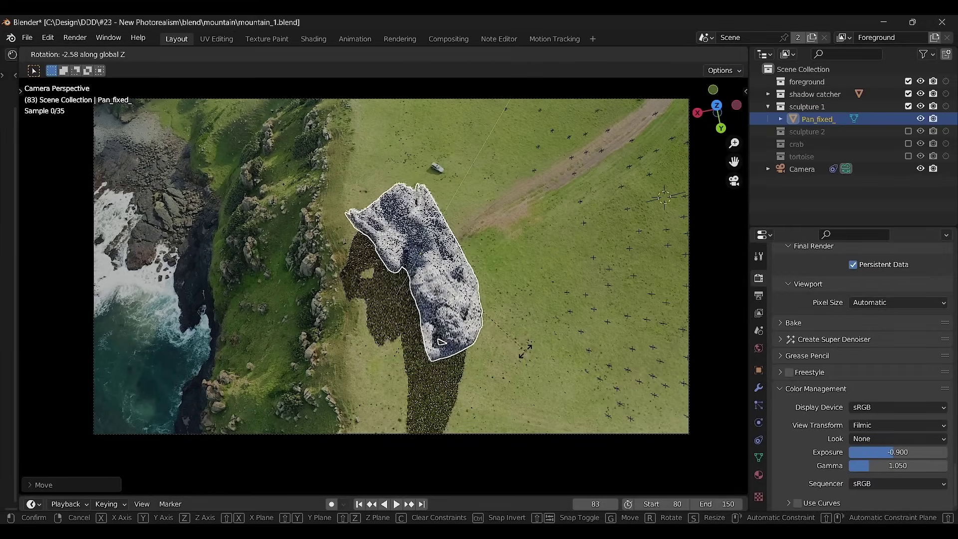
{"action": "left_click", "coordinate": [526, 352]}
{"action": "key", "text": "space"}
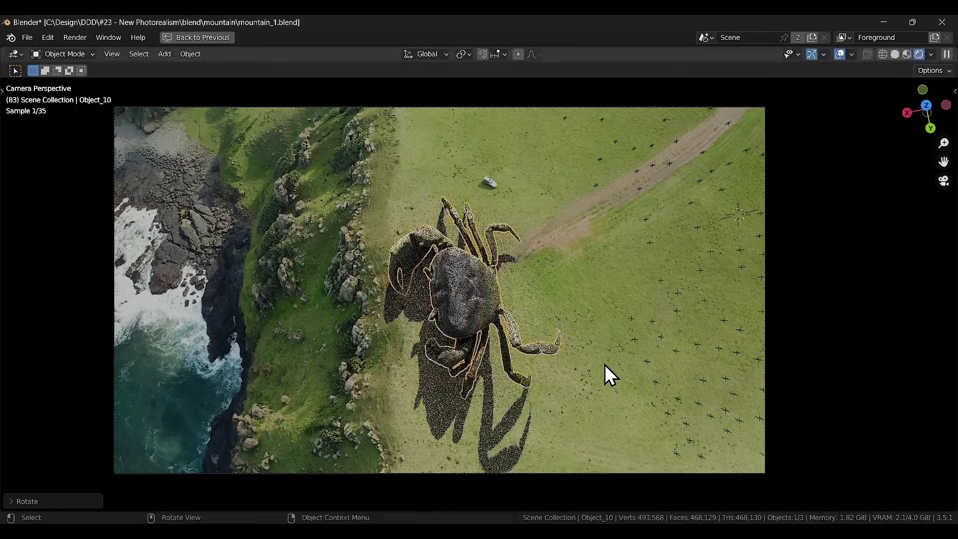
- Move the crab up and right, play the animation, then stop back at frame 83
{"action": "key", "text": "g"}
{"action": "left_click", "coordinate": [647, 325]}
{"action": "key", "text": "space"}
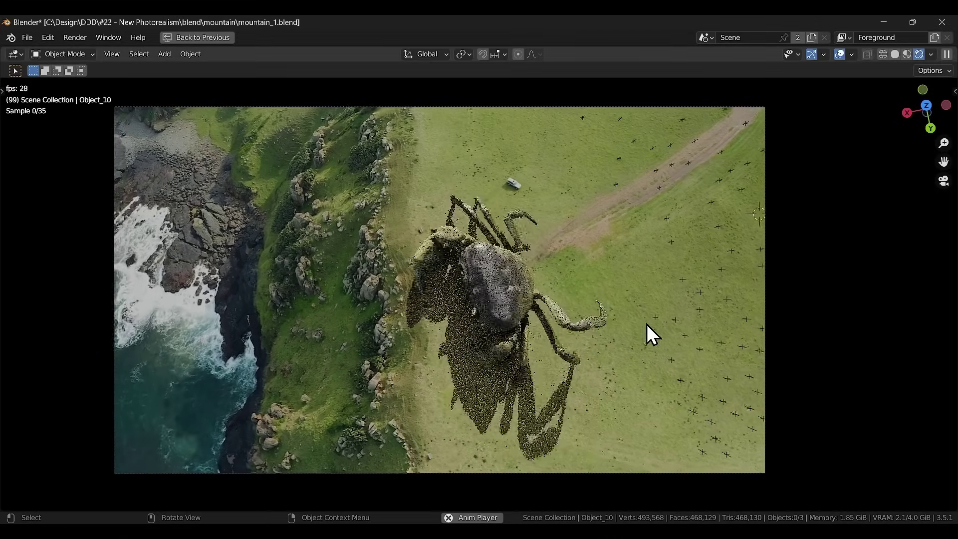
{"action": "key", "text": "Escape"}
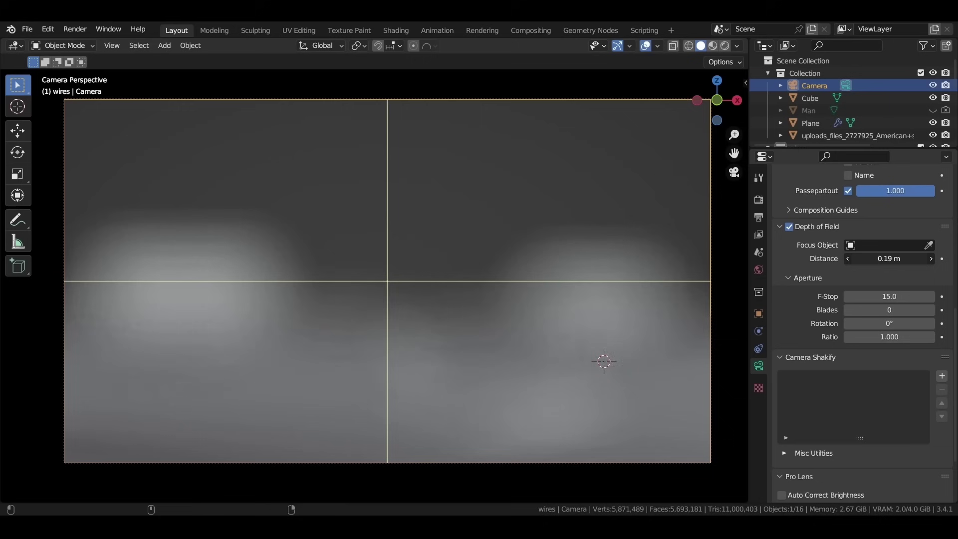
- Set the depth-of-field focus distance to 0.3 m and add cumulus clouds at 25% coverage
{"action": "left_click_drag", "start_coordinate": [889, 258], "coordinate": [899, 259]}
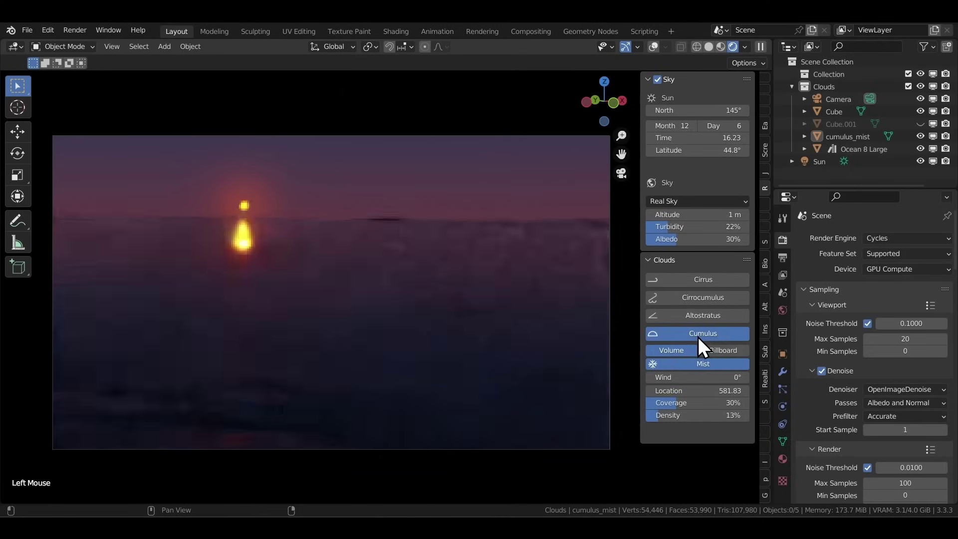
{"action": "left_click", "coordinate": [699, 335]}
{"action": "left_click_drag", "start_coordinate": [671, 403], "coordinate": [707, 416], "text": "shift"}
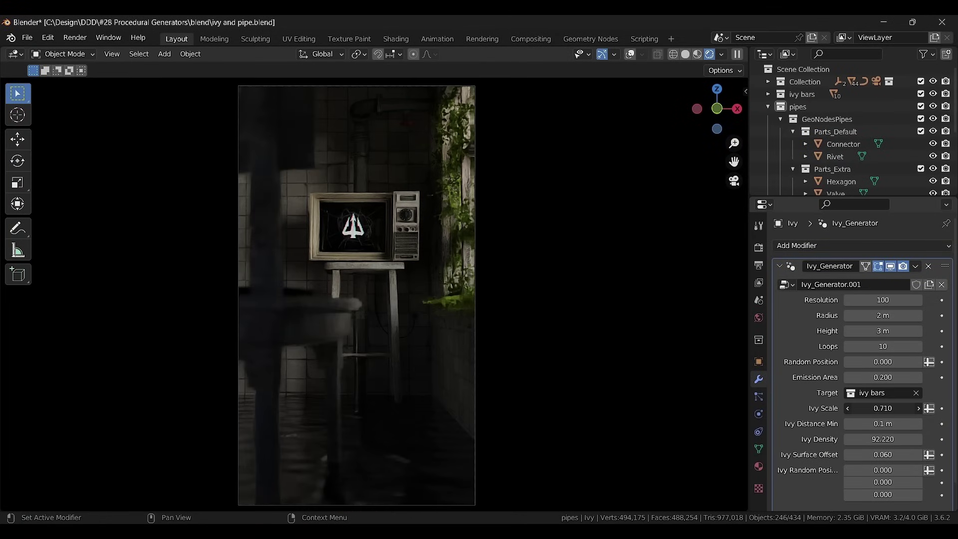
- Raise the Ivy Scale to 0.850 and move a copy of the book vertically
{"action": "left_click_drag", "start_coordinate": [883, 408], "coordinate": [896, 408]}
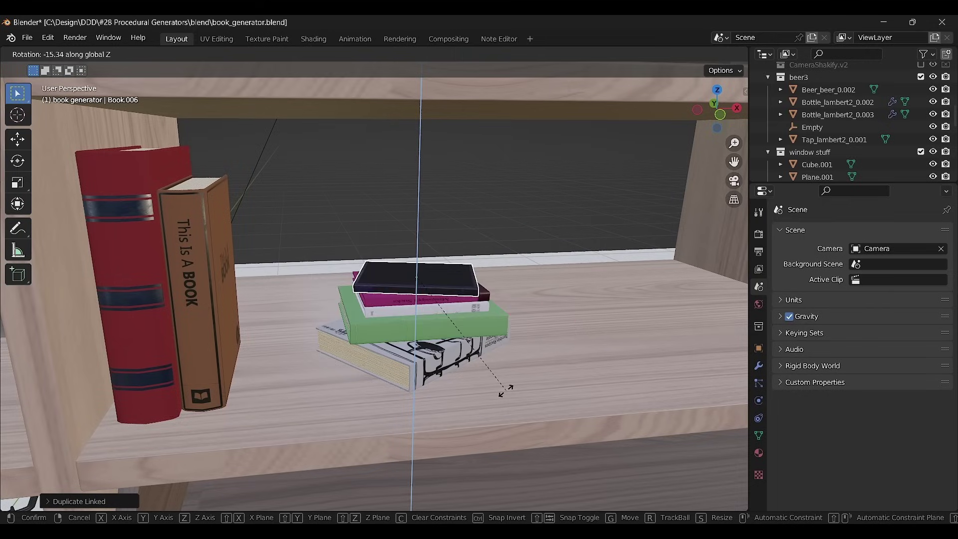
{"action": "mouse_move", "coordinate": [507, 382]}
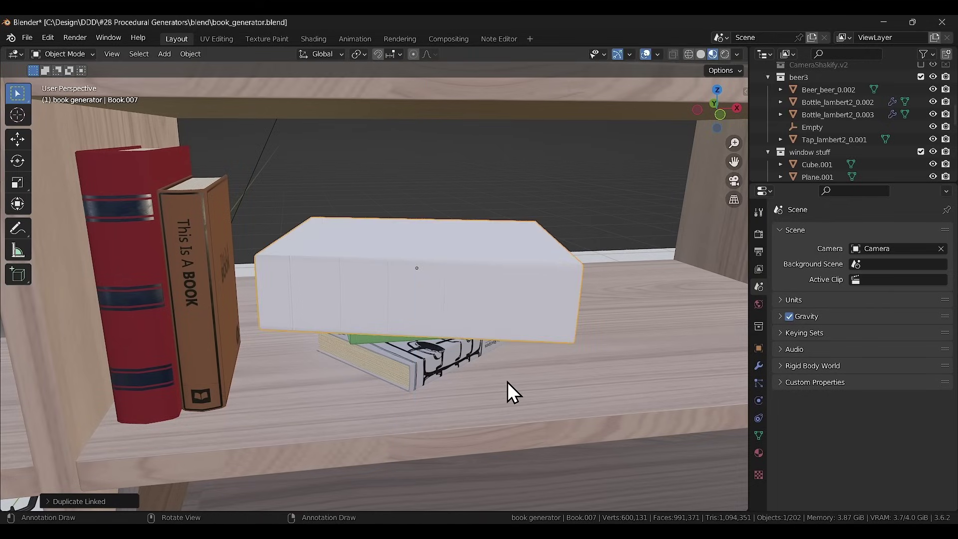
{"action": "key", "text": "g"}
{"action": "key", "text": "z"}
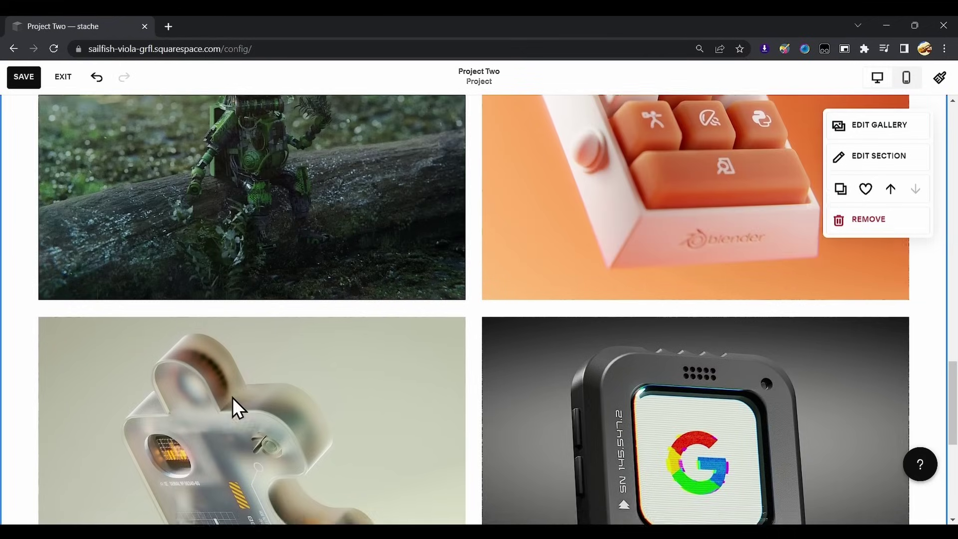
- Preview intro layouts 2, 3 and 4 for the homepage
{"action": "scroll", "coordinate": [239, 402], "scroll_direction": "up", "scroll_amount": 4}
{"action": "scroll", "coordinate": [238, 397], "scroll_direction": "up", "scroll_amount": 8}
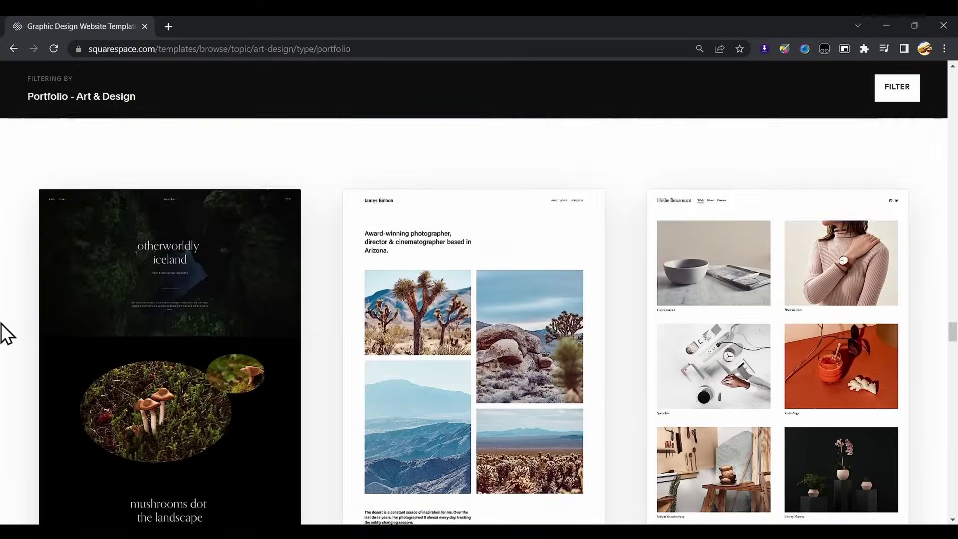
{"action": "scroll", "coordinate": [6, 334], "scroll_direction": "down", "scroll_amount": 15}
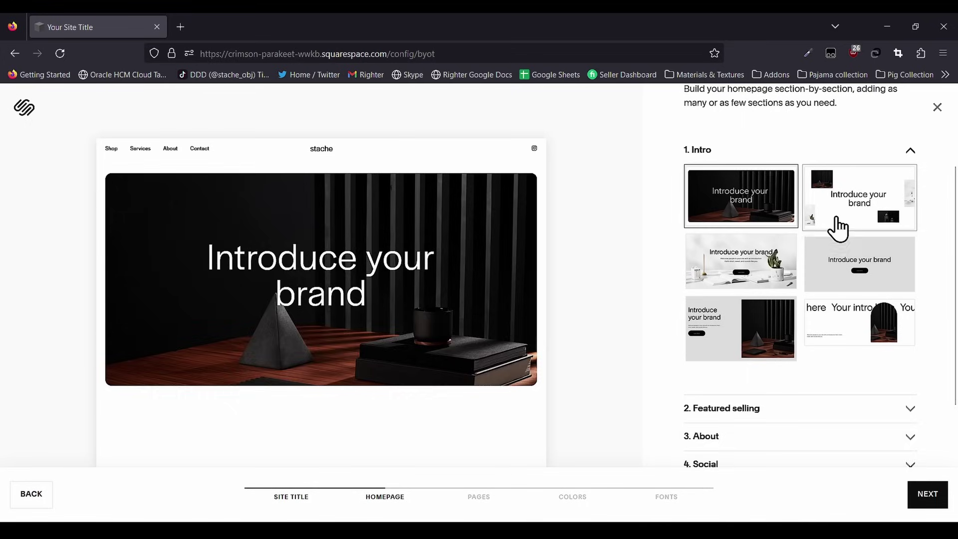
{"action": "left_click", "coordinate": [839, 228]}
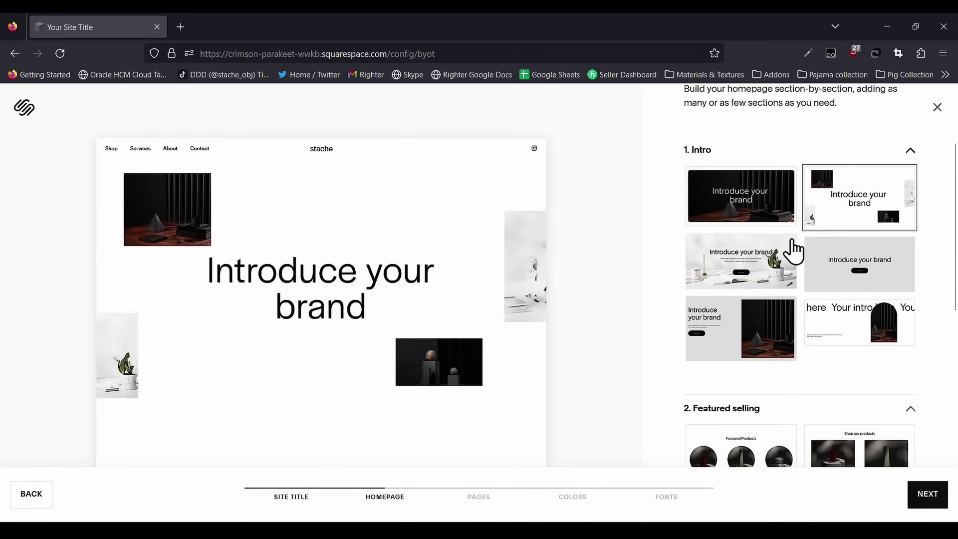
{"action": "left_click", "coordinate": [772, 268]}
{"action": "left_click", "coordinate": [862, 267]}
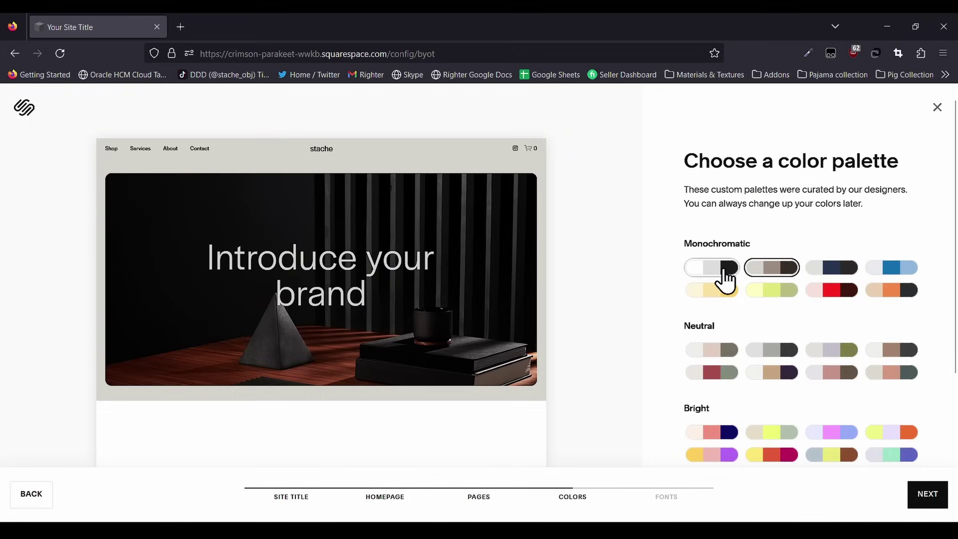
- Apply the first Monochromatic colour palette and scroll through the result
{"action": "left_click", "coordinate": [725, 272]}
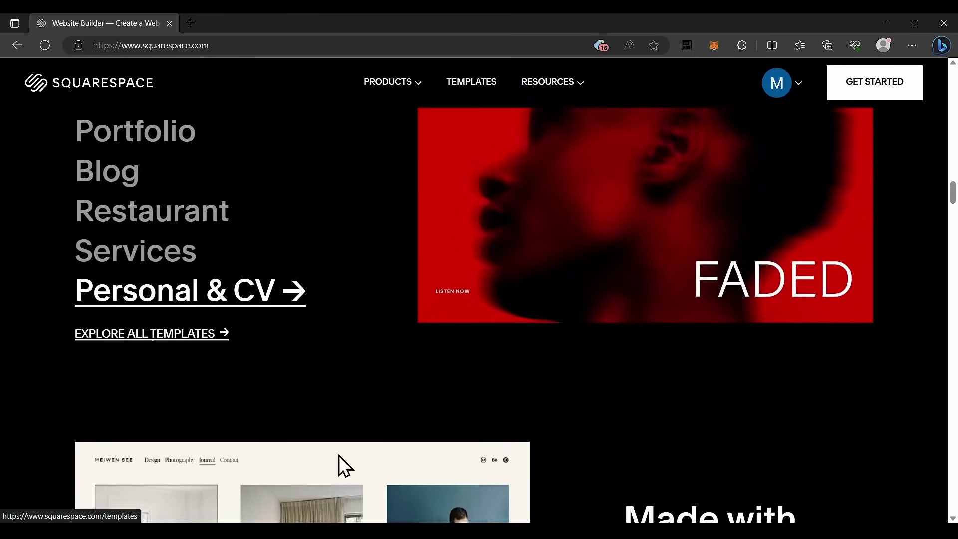
{"action": "scroll", "coordinate": [336, 435], "scroll_direction": "down", "scroll_amount": 5}
{"action": "scroll", "coordinate": [335, 435], "scroll_direction": "down", "scroll_amount": 5}
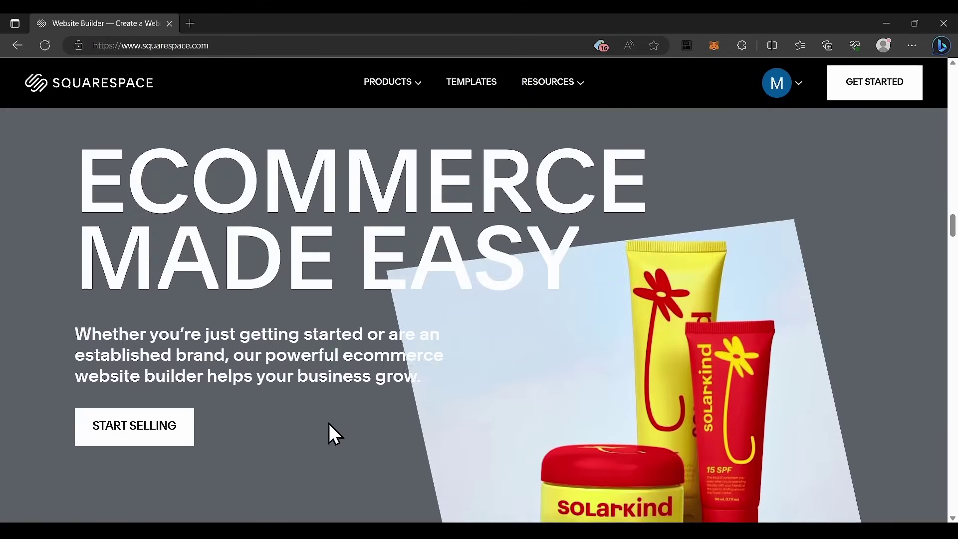
{"action": "scroll", "coordinate": [203, 439], "scroll_direction": "down", "scroll_amount": 15}
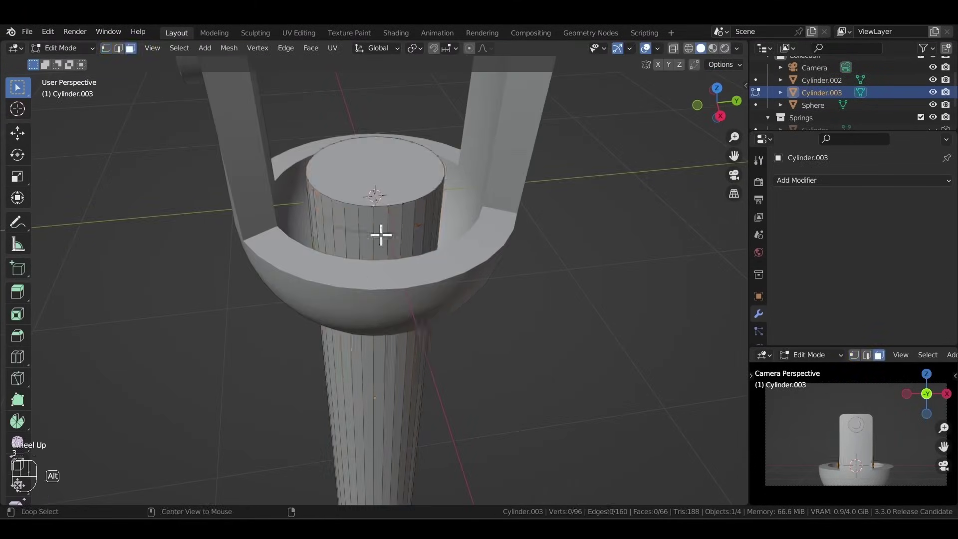
- Extrude a cylinder face ring along normals and scale the UV islands over the tractor photo
{"action": "left_click", "coordinate": [447, 245], "text": "alt"}
{"action": "key", "text": "alt+e"}
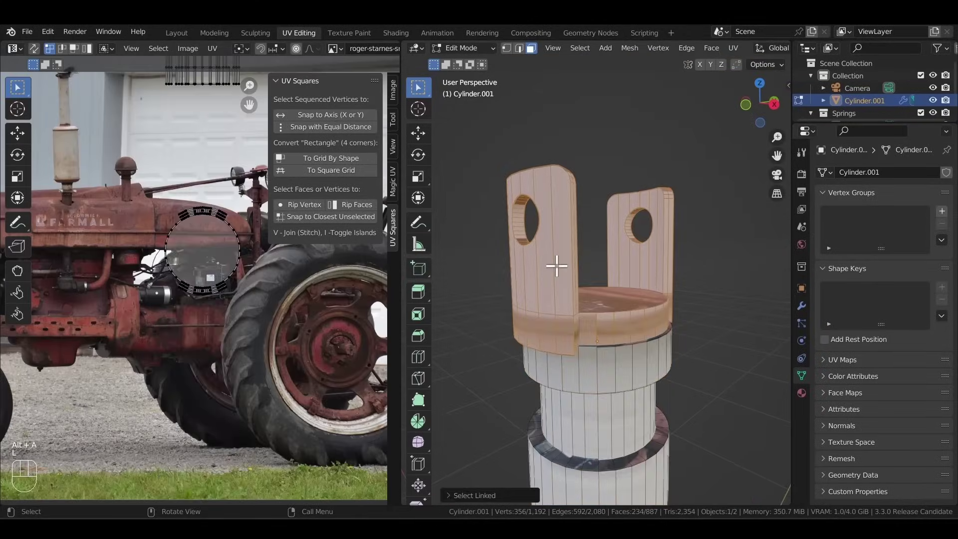
{"action": "middle_click_drag", "start_coordinate": [319, 240], "coordinate": [331, 348], "text": "shift"}
{"action": "key", "text": "s"}
{"action": "left_click", "coordinate": [172, 224]}
{"action": "scroll", "coordinate": [292, 389], "scroll_direction": "up", "scroll_amount": 3}
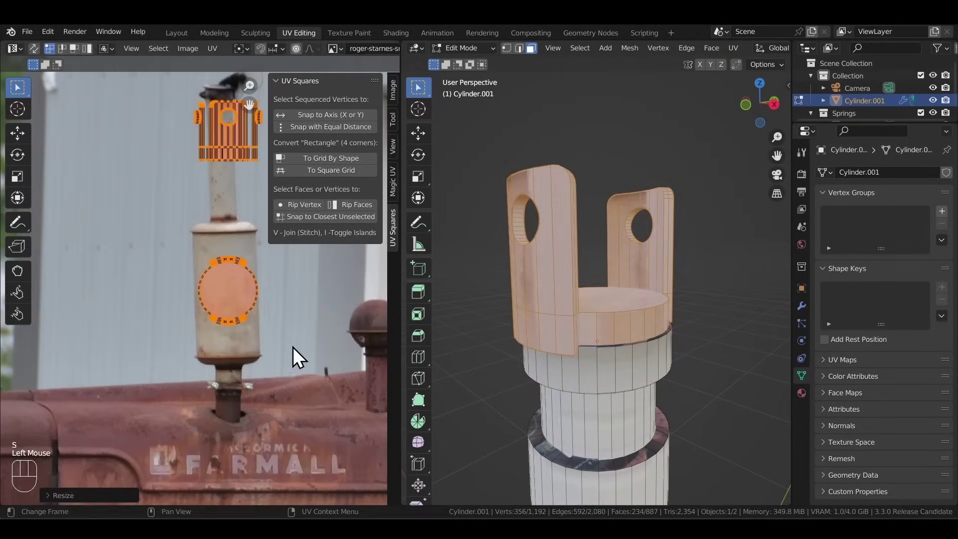
{"action": "key", "text": "s"}
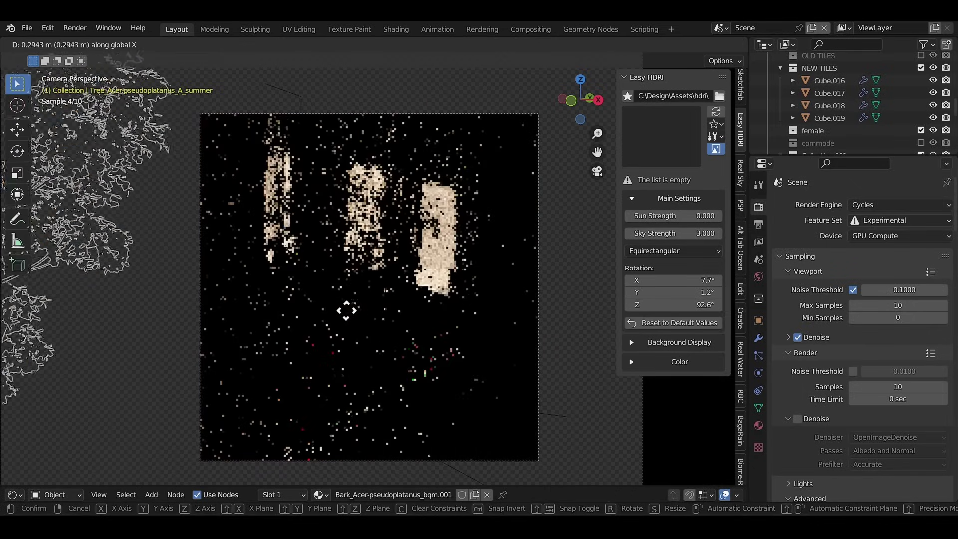
- Shift the tree along the X axis to change the window shadows
{"action": "left_click", "coordinate": [364, 317]}
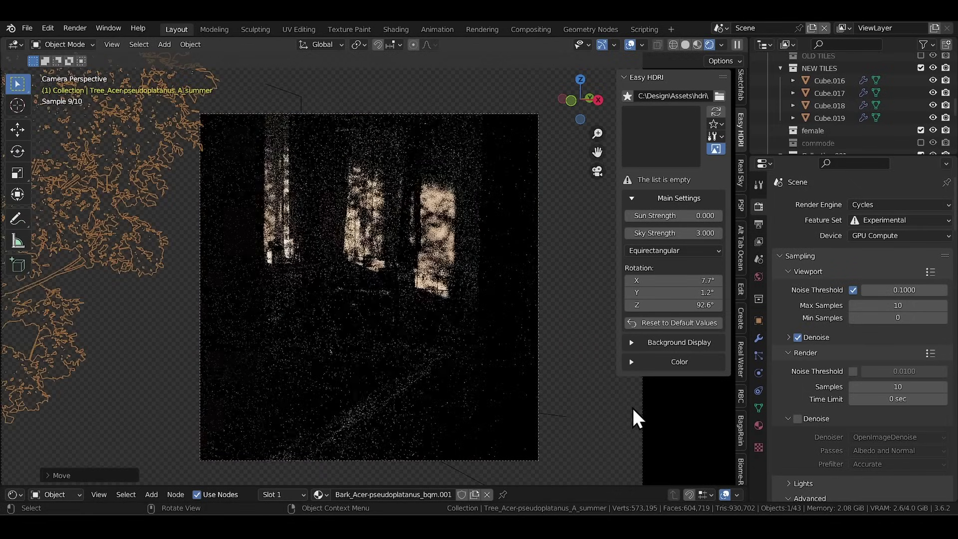
{"action": "key", "text": "g"}
{"action": "key", "text": "x"}
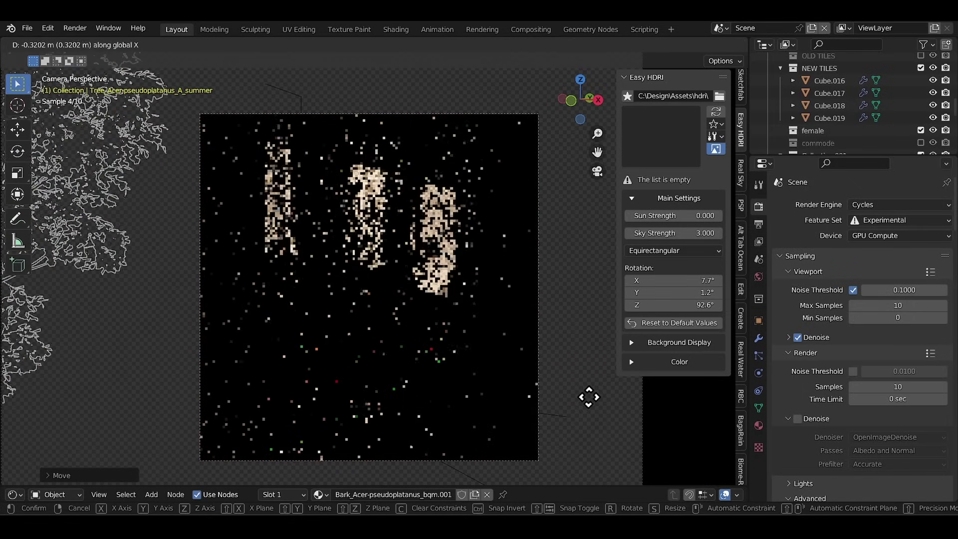
{"action": "left_click", "coordinate": [589, 397]}
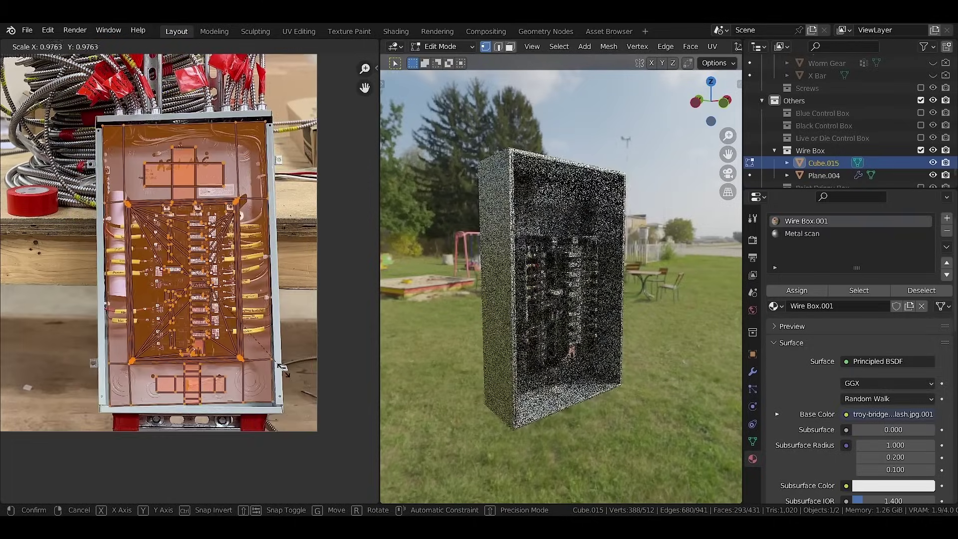
- Confirm the UV scaling and zoom the view close onto the box
{"action": "left_click", "coordinate": [285, 370]}
{"action": "scroll", "coordinate": [570, 368], "scroll_direction": "up", "scroll_amount": 3}
{"action": "middle_click_drag", "start_coordinate": [569, 367], "coordinate": [606, 381]}
{"action": "scroll", "coordinate": [557, 391], "scroll_direction": "up", "scroll_amount": 4}
{"action": "scroll", "coordinate": [557, 392], "scroll_direction": "down", "scroll_amount": 3}
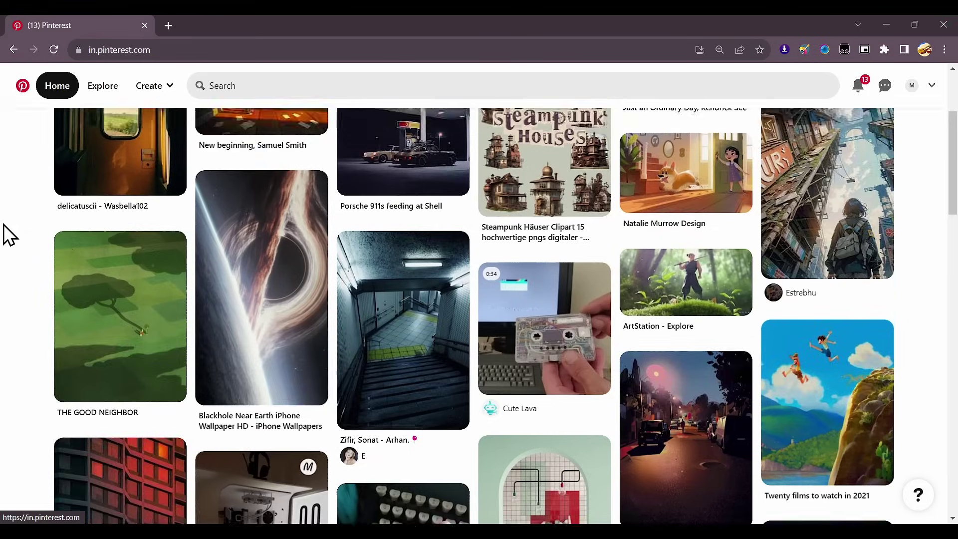
- Save three pins, one each to 2. Composition, 1. Lighting and 2. Textures, Colors and Materials
{"action": "scroll", "coordinate": [530, 327], "scroll_direction": "up", "scroll_amount": 4}
{"action": "left_click", "coordinate": [787, 224]}
{"action": "left_click", "coordinate": [805, 398]}
{"action": "scroll", "coordinate": [7, 347], "scroll_direction": "down", "scroll_amount": 10}
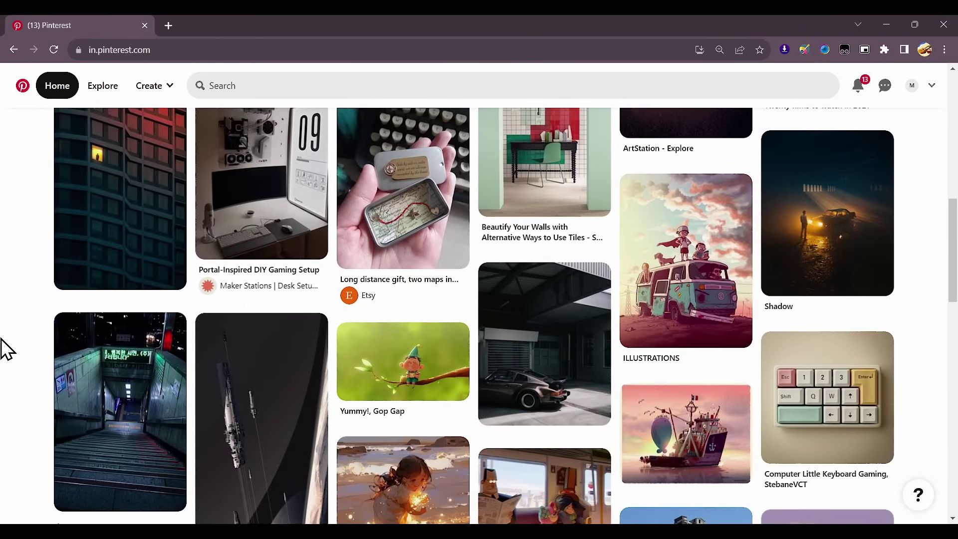
{"action": "left_click", "coordinate": [817, 156]}
{"action": "left_click", "coordinate": [799, 398]}
{"action": "scroll", "coordinate": [2, 269], "scroll_direction": "down", "scroll_amount": 10}
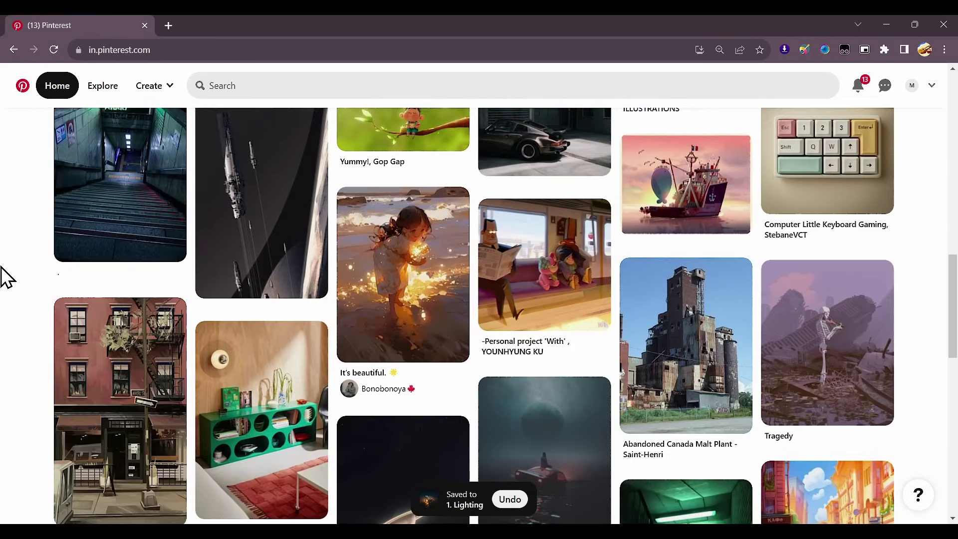
{"action": "scroll", "coordinate": [5, 277], "scroll_direction": "down", "scroll_amount": 15}
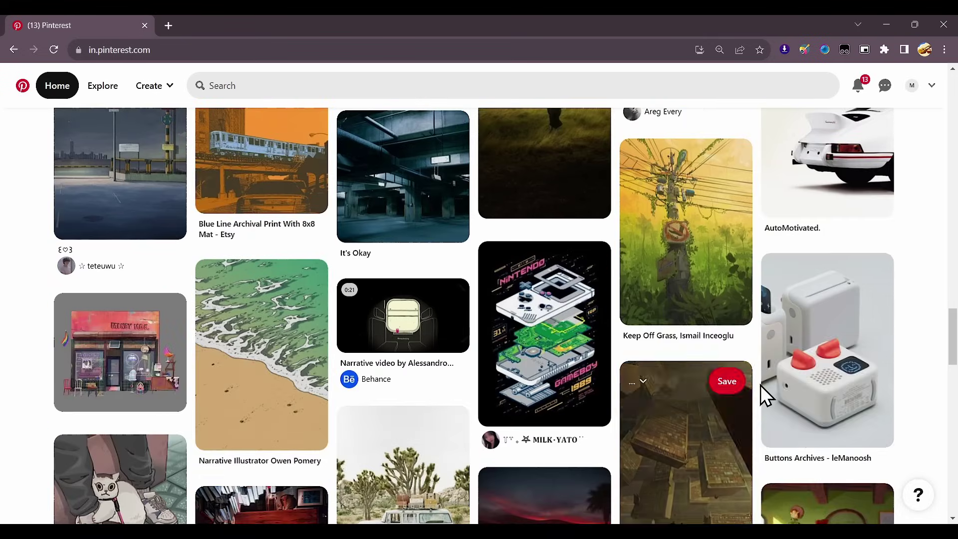
{"action": "left_click", "coordinate": [783, 276]}
{"action": "left_click", "coordinate": [648, 318]}
- Rename the .pur files to Lighting.pur and Materials.pur, and NewScene2.pur to 'Compositio'
{"action": "scroll", "coordinate": [1, 332], "scroll_direction": "down", "scroll_amount": 7}
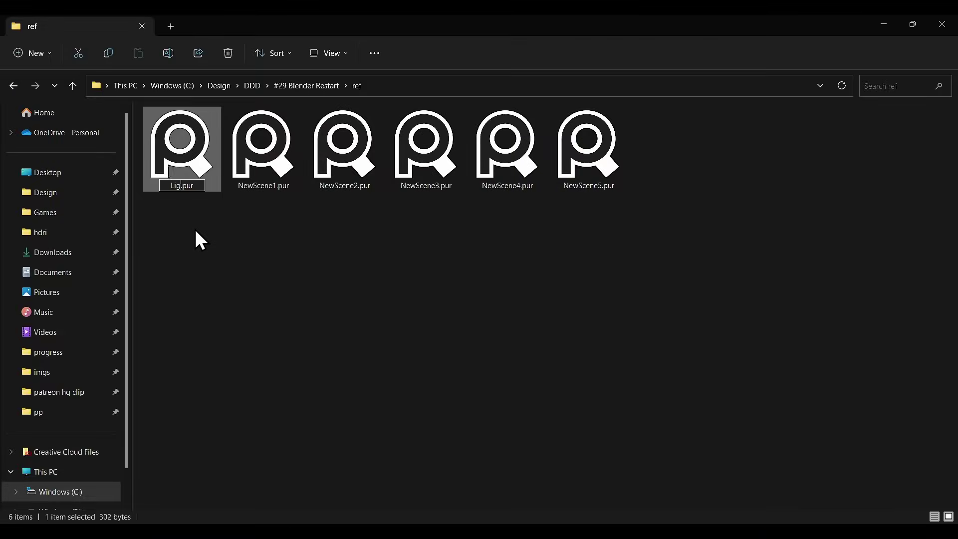
{"action": "type", "text": "hting.pur"}
{"action": "key", "text": "Return"}
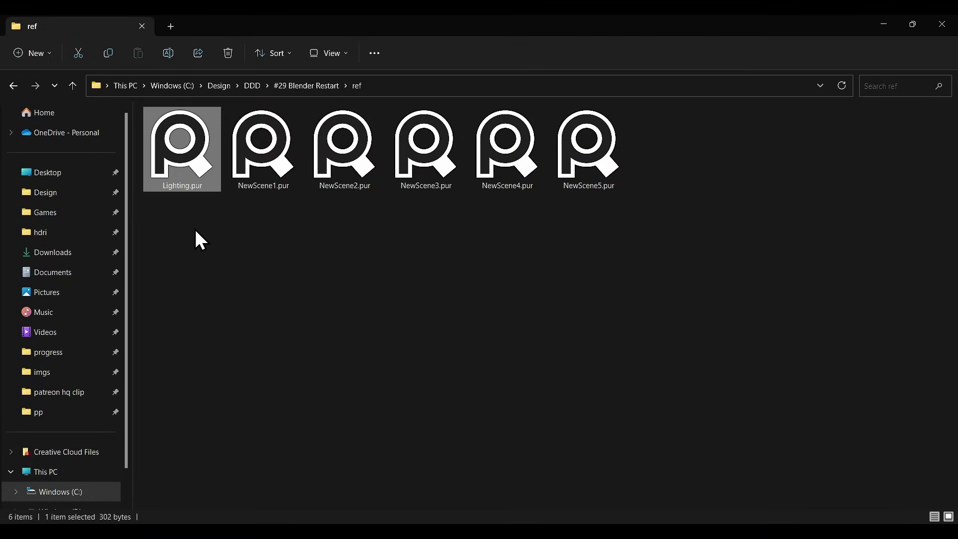
{"action": "left_click", "coordinate": [264, 177]}
{"action": "key", "text": "F2"}
{"action": "type", "text": "Materials"}
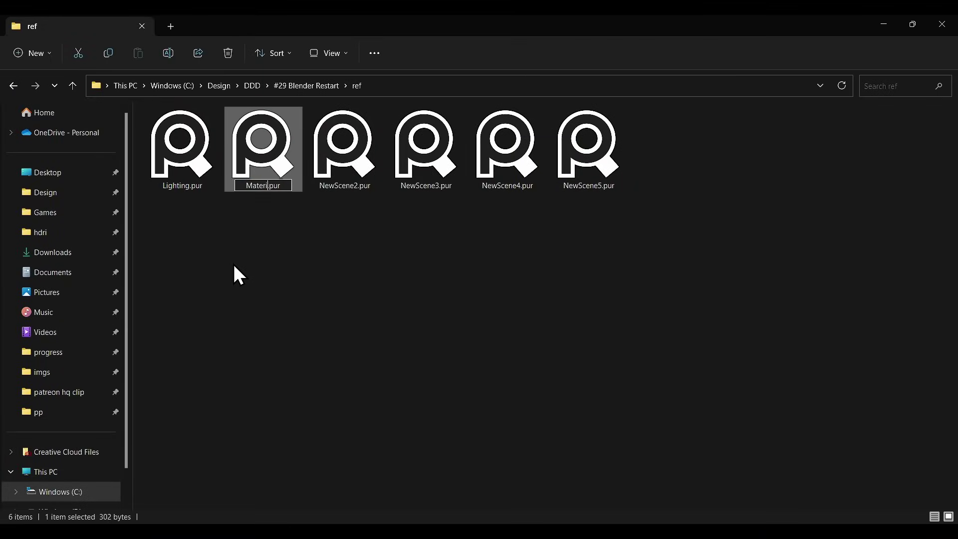
{"action": "key", "text": "Return"}
{"action": "left_click", "coordinate": [333, 175]}
{"action": "key", "text": "F2"}
{"action": "type", "text": "Compositio"}
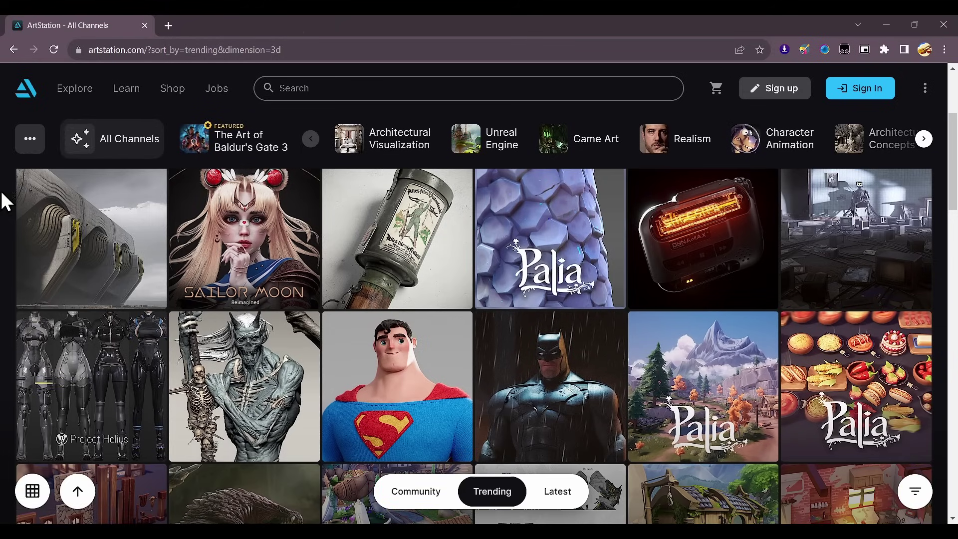
- Open four artworks, including the grenade, ODOGARON and grey scene, in background tabs
{"action": "middle_click", "coordinate": [86, 229]}
{"action": "middle_click", "coordinate": [417, 219]}
{"action": "scroll", "coordinate": [160, 278], "scroll_direction": "down", "scroll_amount": 5}
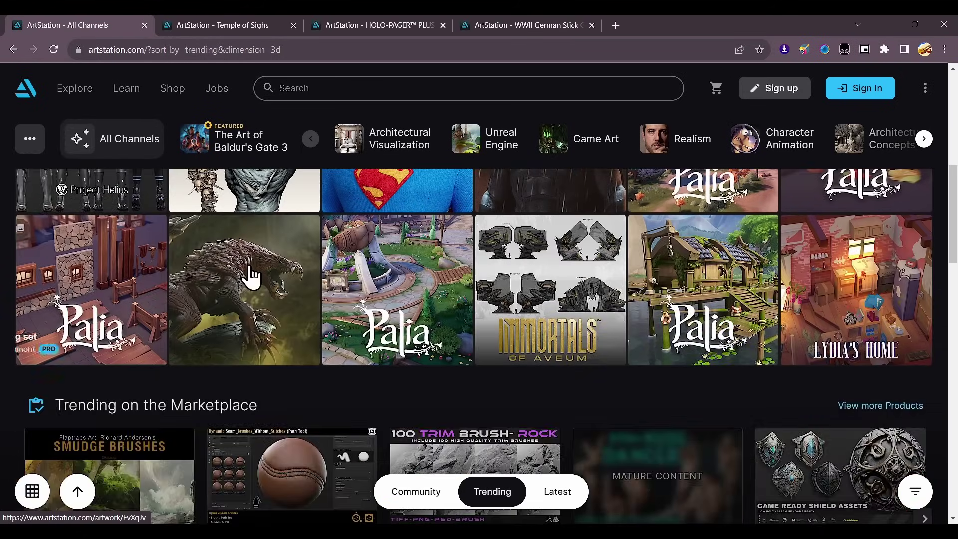
{"action": "middle_click", "coordinate": [248, 273]}
{"action": "scroll", "coordinate": [219, 276], "scroll_direction": "down", "scroll_amount": 3}
{"action": "scroll", "coordinate": [214, 275], "scroll_direction": "down", "scroll_amount": 6}
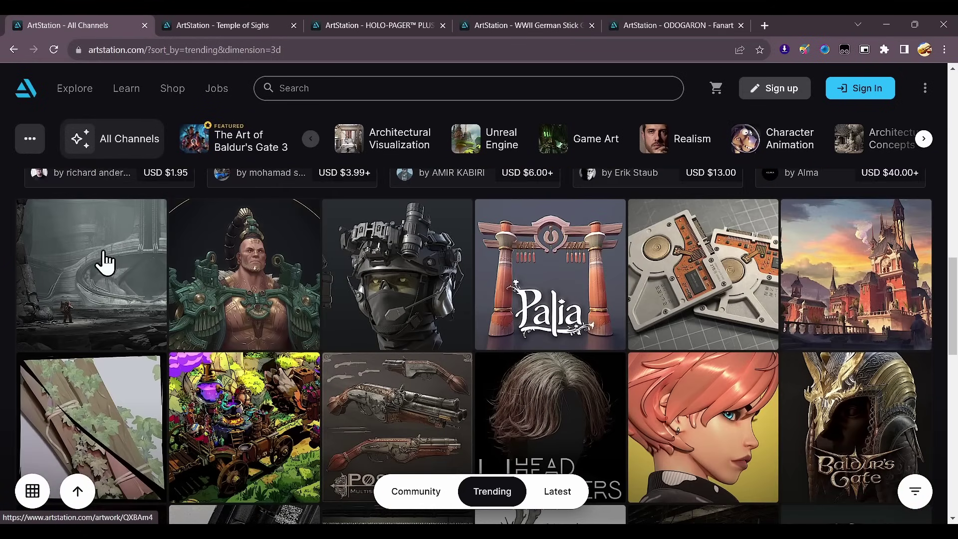
{"action": "middle_click", "coordinate": [100, 261]}
{"action": "scroll", "coordinate": [330, 272], "scroll_direction": "down", "scroll_amount": 1}
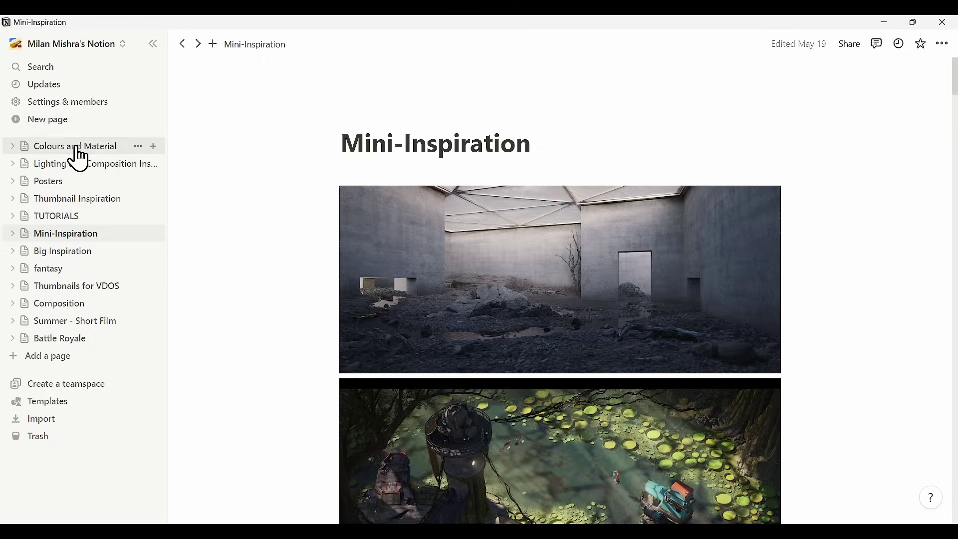
- Browse the Colours and Material, Lighting and Composition, Posters and Thumbnail inspiration pages
{"action": "left_click", "coordinate": [77, 149]}
{"action": "scroll", "coordinate": [218, 314], "scroll_direction": "down", "scroll_amount": 20}
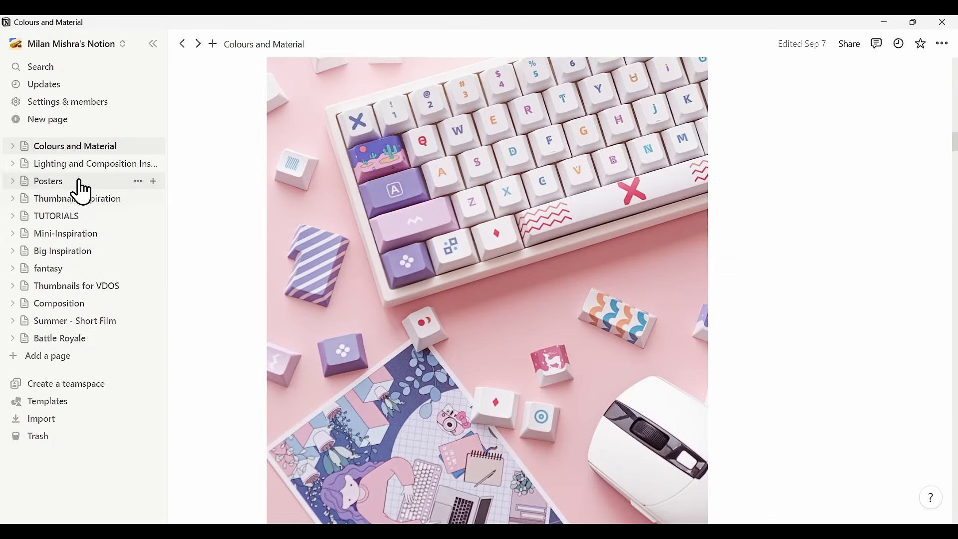
{"action": "left_click", "coordinate": [80, 165]}
{"action": "scroll", "coordinate": [253, 272], "scroll_direction": "down", "scroll_amount": 20}
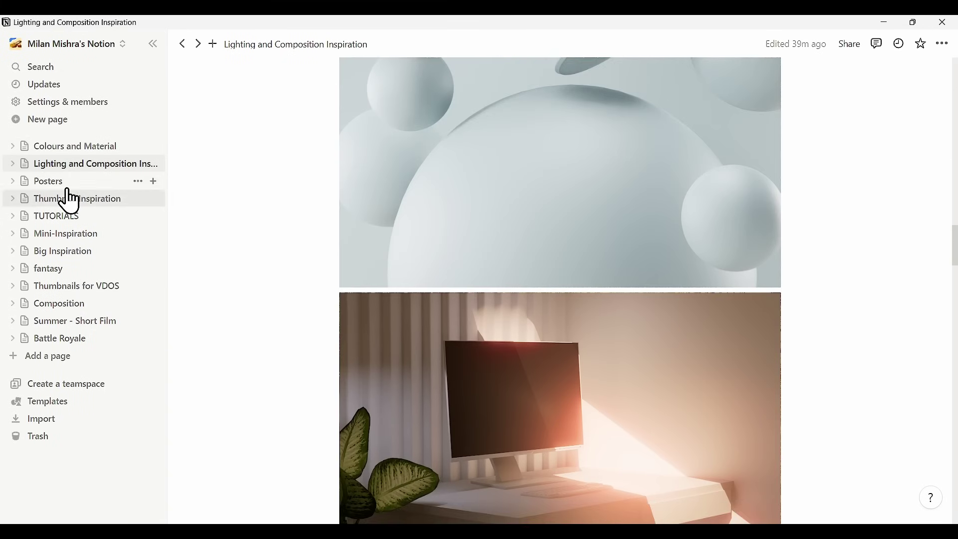
{"action": "left_click", "coordinate": [63, 182]}
{"action": "scroll", "coordinate": [265, 306], "scroll_direction": "down", "scroll_amount": 15}
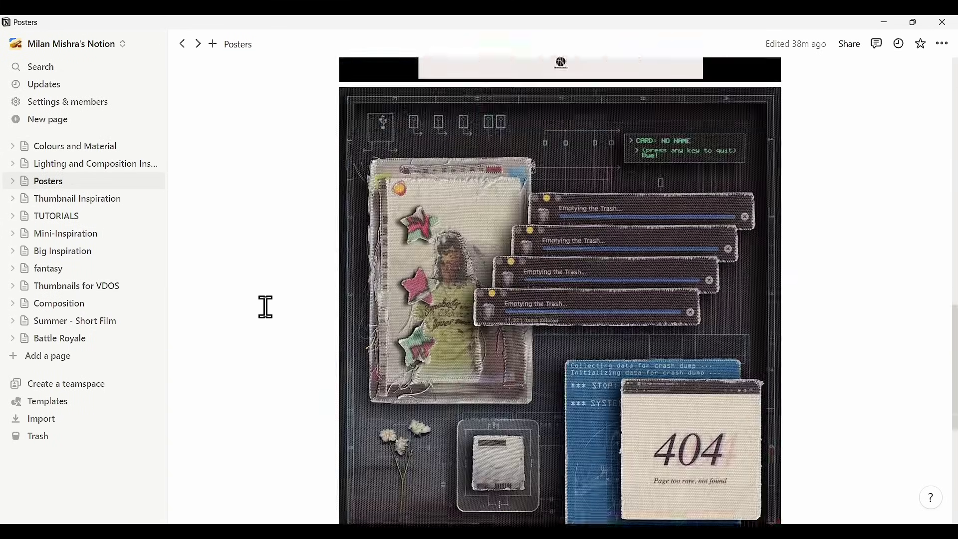
{"action": "left_click", "coordinate": [120, 200]}
{"action": "scroll", "coordinate": [267, 295], "scroll_direction": "down", "scroll_amount": 15}
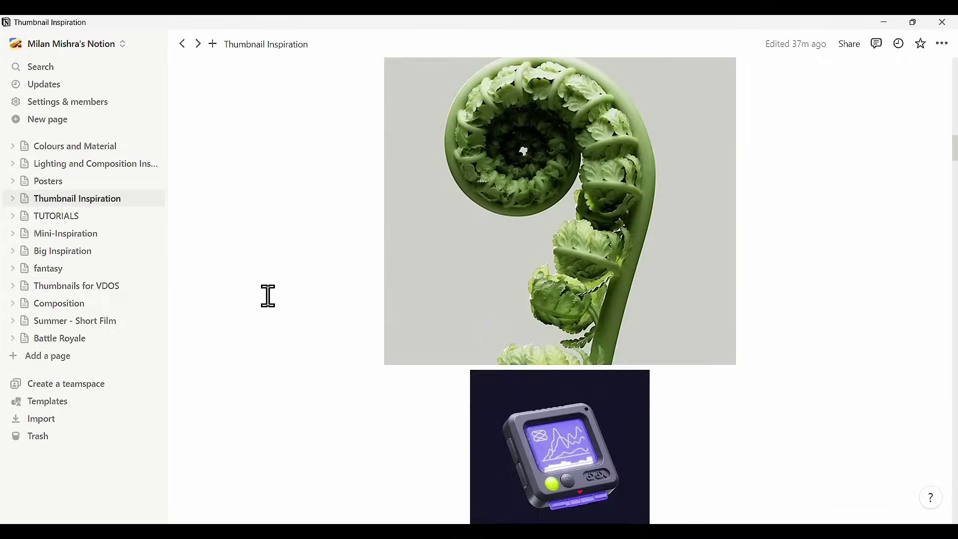
{"action": "scroll", "coordinate": [269, 296], "scroll_direction": "down", "scroll_amount": 5}
- Open TUTORIALS, look at the destruction tutorial page, and return to the list
{"action": "left_click", "coordinate": [70, 216]}
{"action": "left_click", "coordinate": [385, 193]}
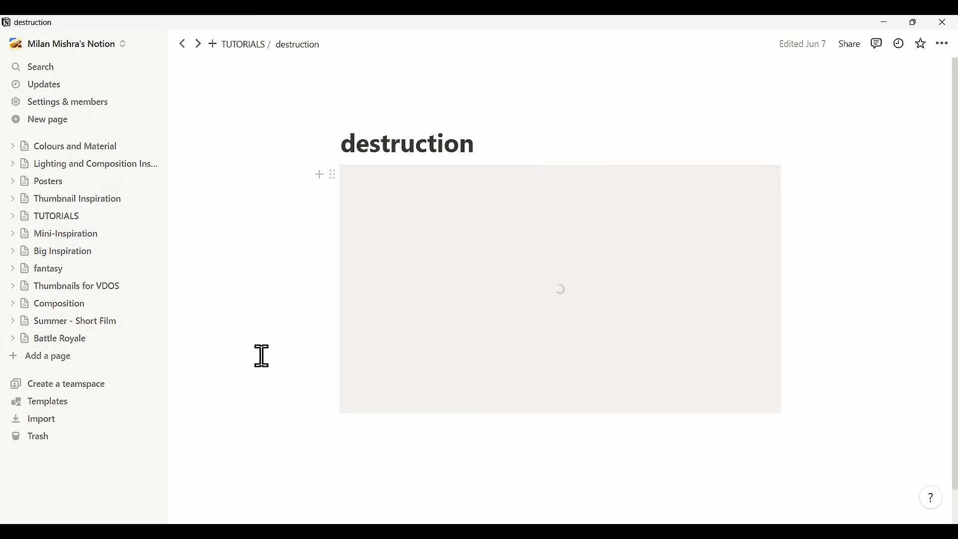
{"action": "left_click", "coordinate": [182, 44]}
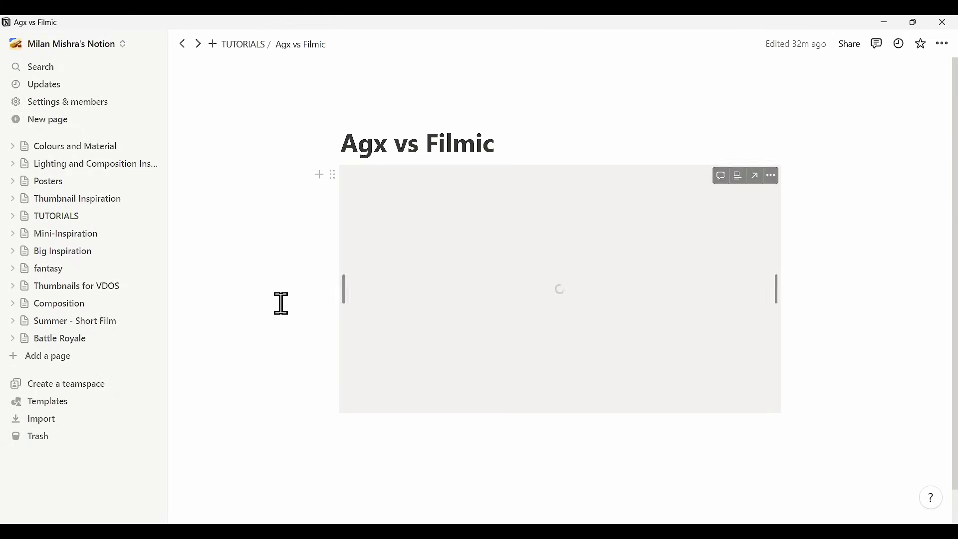
{"action": "key", "text": "ctrl+bracketleft"}
{"action": "key", "text": "ctrl+bracketleft"}
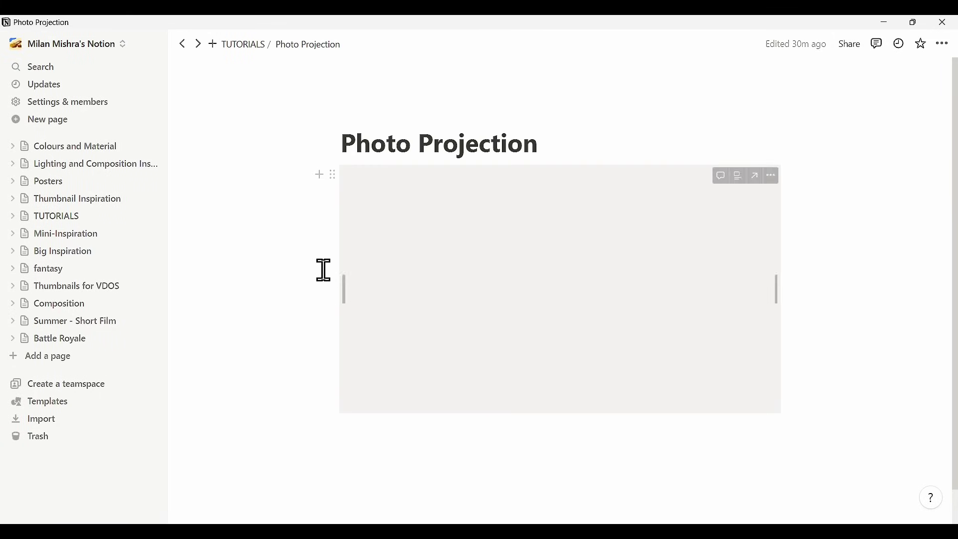
{"action": "left_click", "coordinate": [181, 44]}
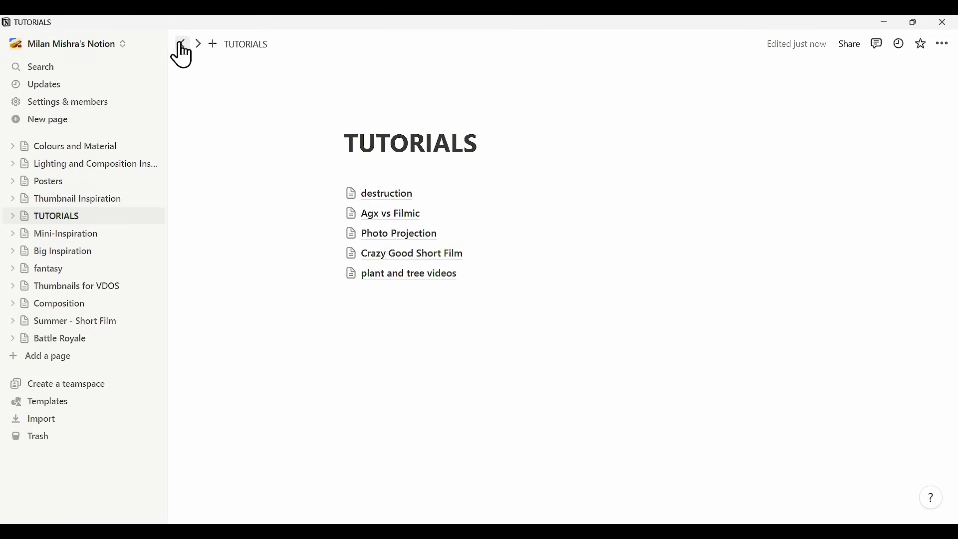
- Open the Crazy Good Short Film page and play its embedded YouTube video
{"action": "left_click", "coordinate": [387, 266]}
{"action": "left_click", "coordinate": [556, 299]}
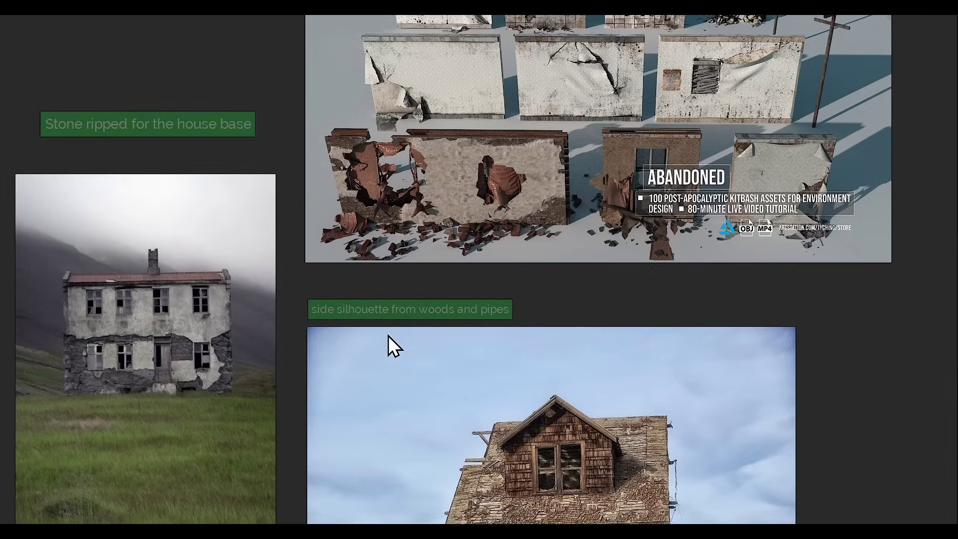
{"action": "scroll", "coordinate": [388, 336], "scroll_direction": "down", "scroll_amount": 5}
{"action": "scroll", "coordinate": [408, 369], "scroll_direction": "down", "scroll_amount": 5}
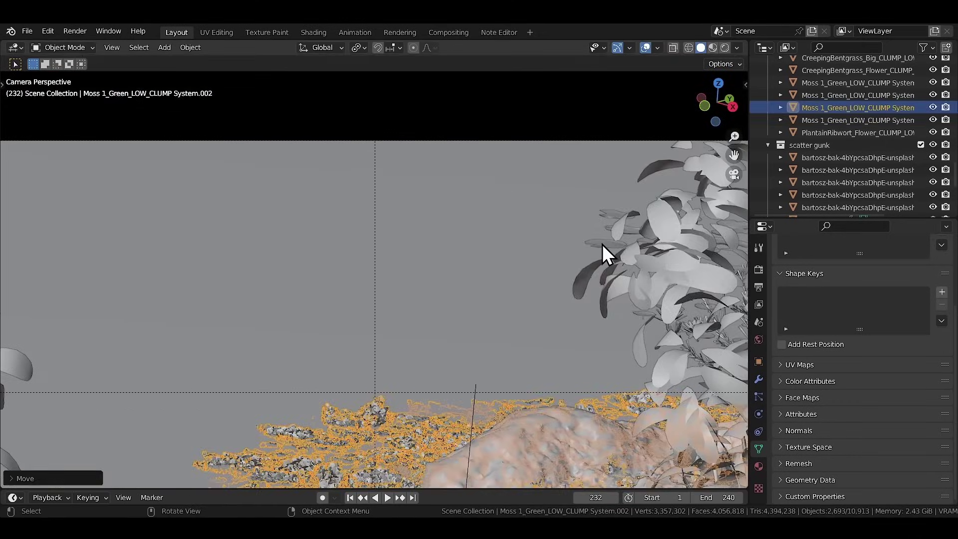
- Move the flower object along X and fit the whole camera frame in view
{"action": "left_click", "coordinate": [604, 251]}
{"action": "key", "text": "g"}
{"action": "key", "text": "x"}
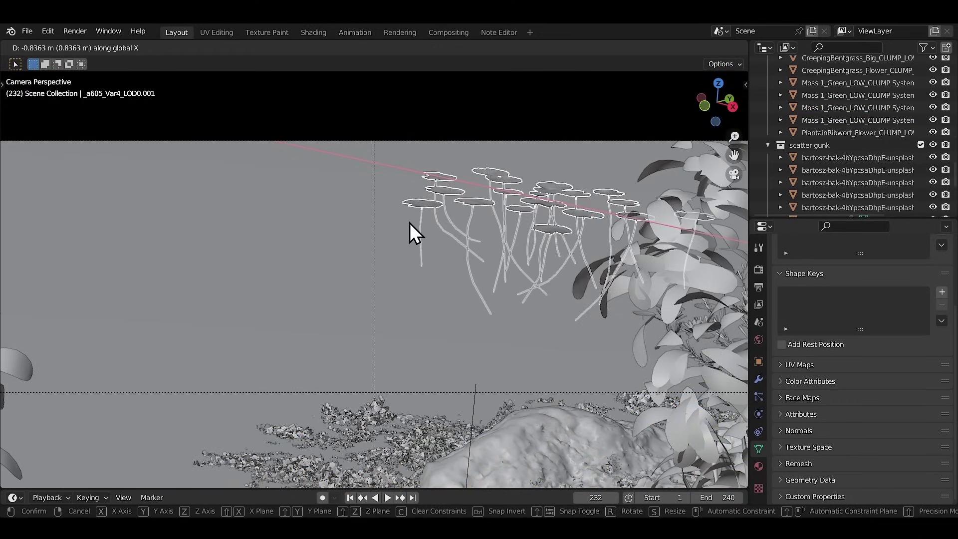
{"action": "left_click", "coordinate": [391, 285]}
{"action": "key", "text": "Home"}
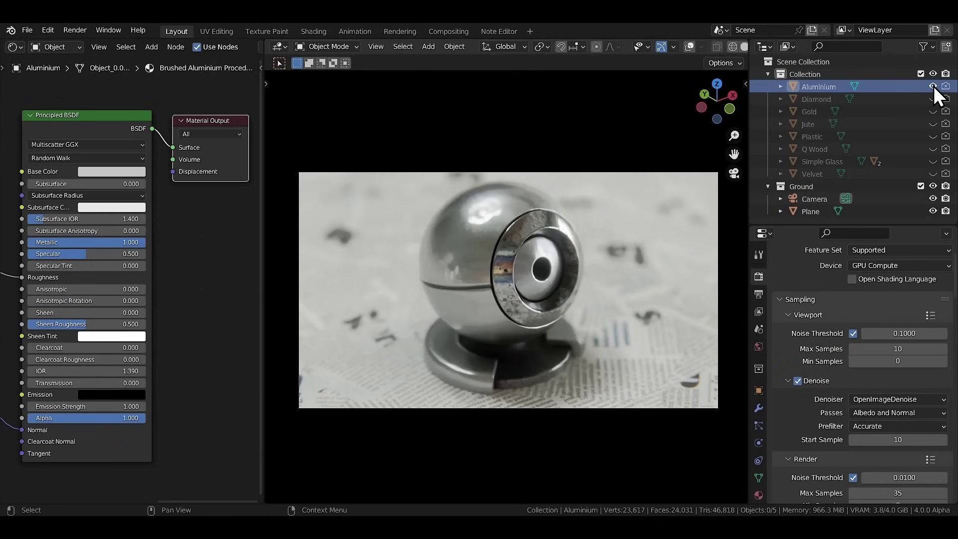
- Isolate the Diamond, Gold, Jute, Plastic, Q Wood, then Simple Glass material versions
{"action": "left_click", "coordinate": [933, 99], "text": "ctrl"}
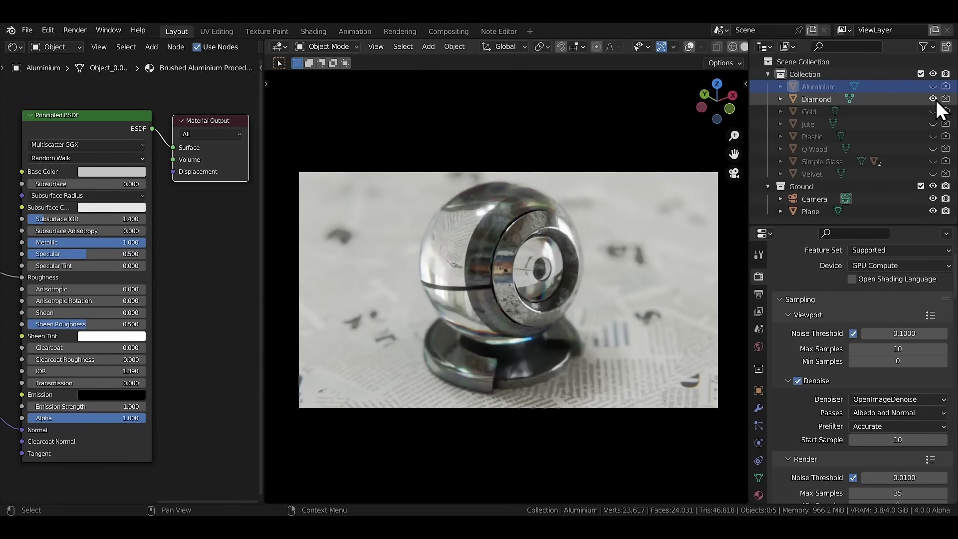
{"action": "left_click", "coordinate": [933, 112], "text": "ctrl"}
{"action": "left_click", "coordinate": [933, 111]}
{"action": "left_click", "coordinate": [933, 124], "text": "ctrl"}
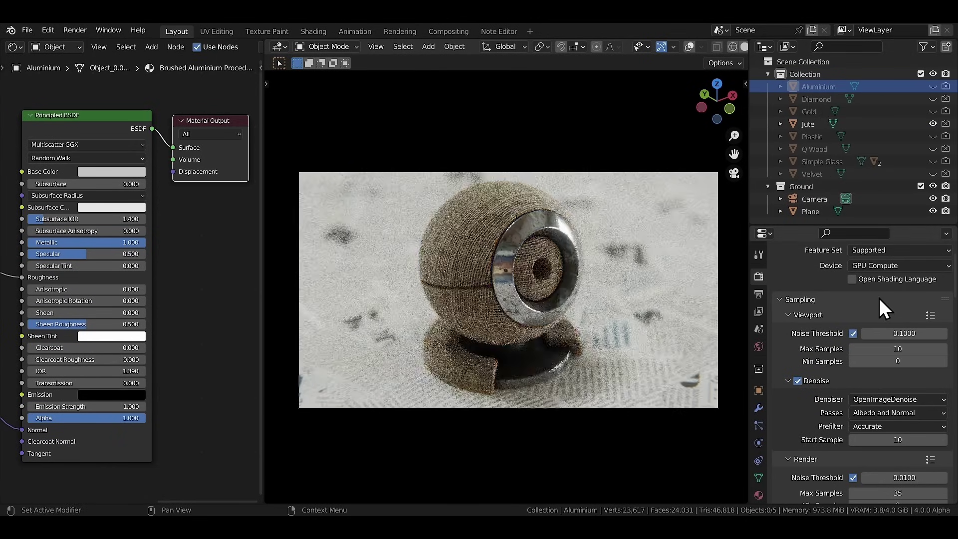
{"action": "left_click", "coordinate": [933, 136], "text": "ctrl"}
{"action": "left_click", "coordinate": [933, 148], "text": "ctrl"}
{"action": "left_click", "coordinate": [933, 149]}
{"action": "left_click", "coordinate": [933, 161], "text": "ctrl"}
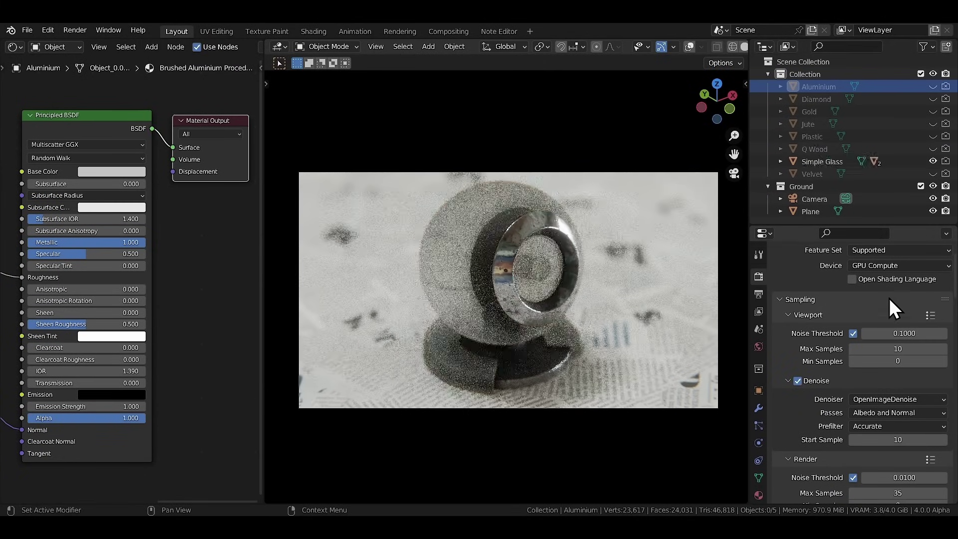
{"action": "middle_click", "coordinate": [17, 158]}
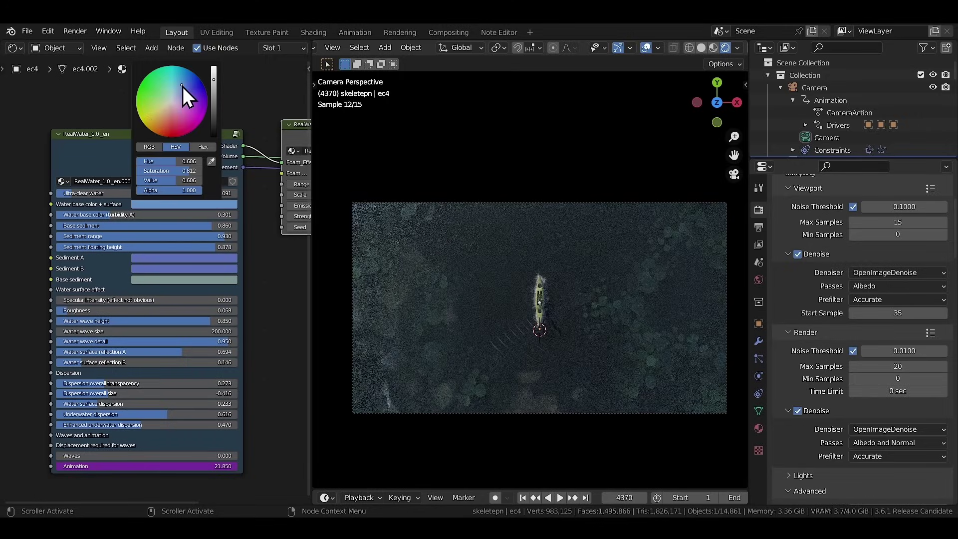
- Make the water base colour green and rotate the robot to face the camera
{"action": "left_click", "coordinate": [172, 69]}
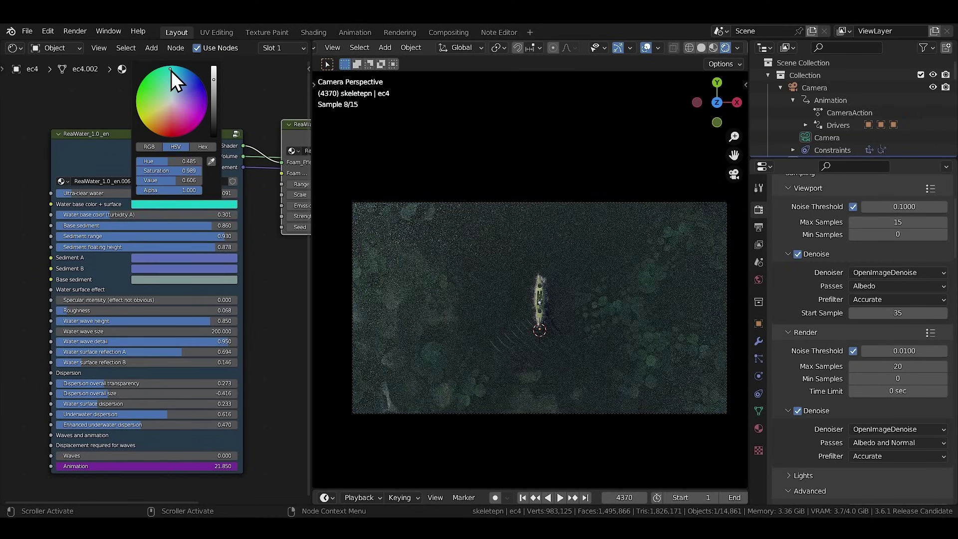
{"action": "left_click", "coordinate": [143, 109]}
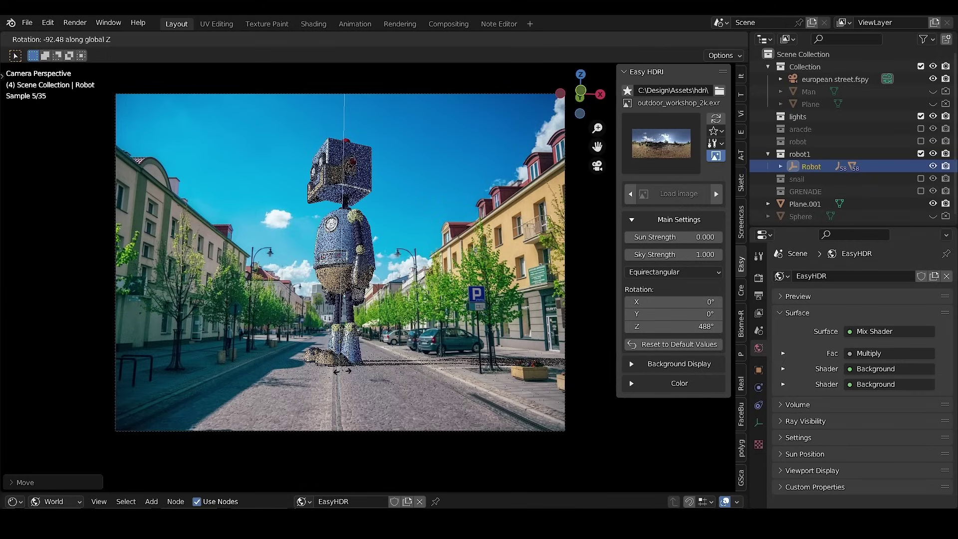
{"action": "left_click", "coordinate": [413, 359]}
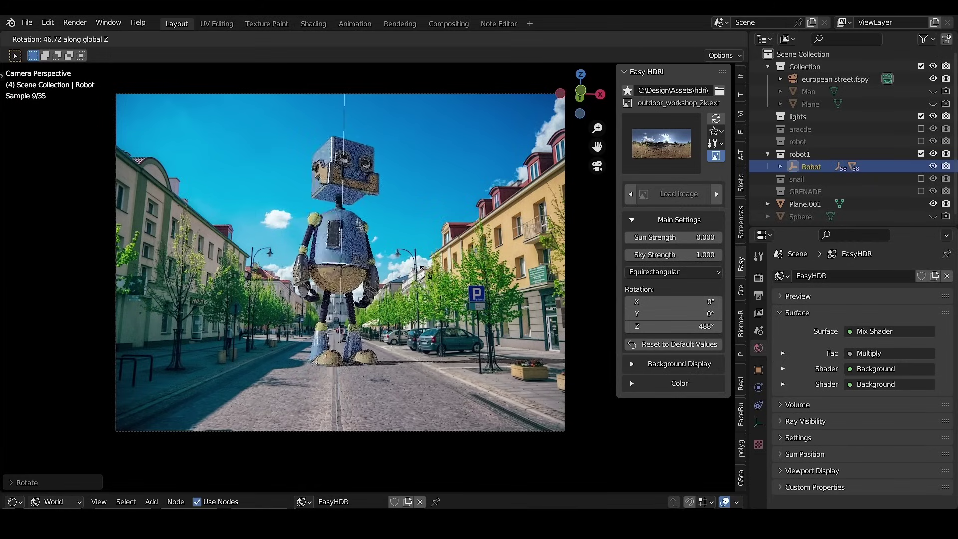
{"action": "left_click", "coordinate": [456, 286]}
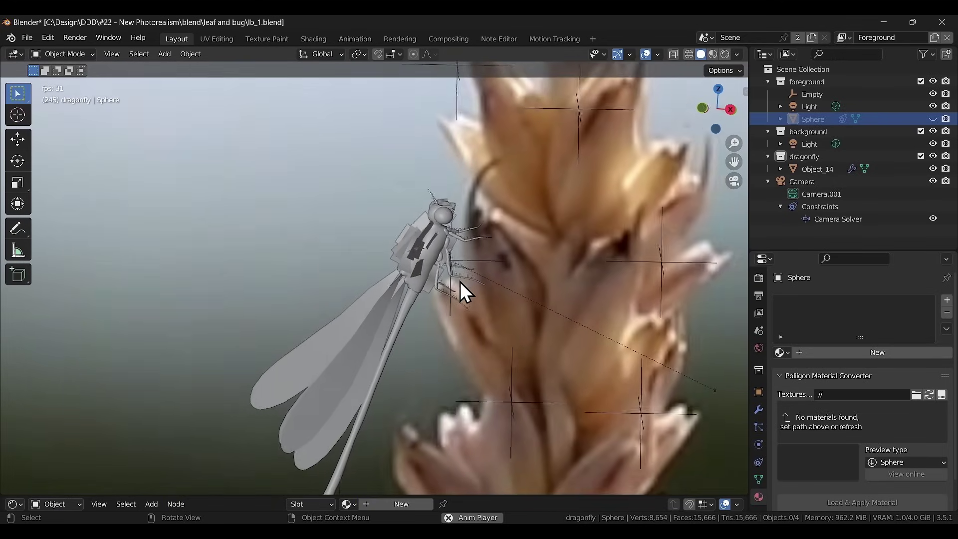
- Select the dragonfly and its tracked camera, then show the scene in Material Preview
{"action": "left_click", "coordinate": [499, 257]}
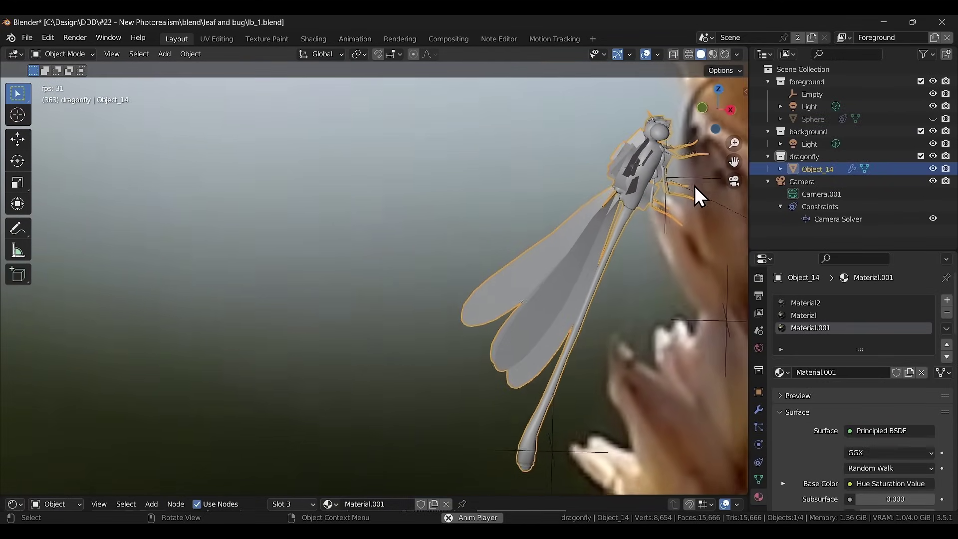
{"action": "left_click", "coordinate": [672, 167]}
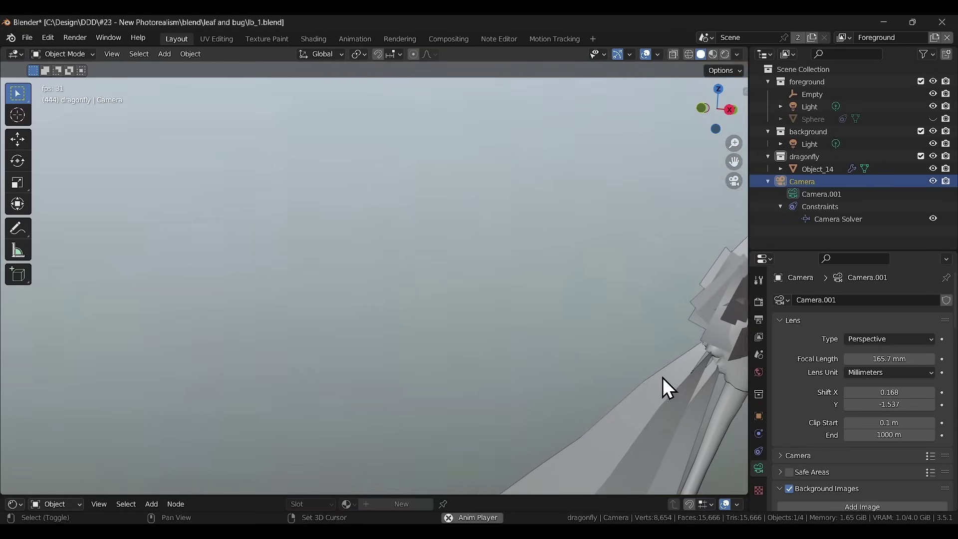
{"action": "key", "text": "z"}
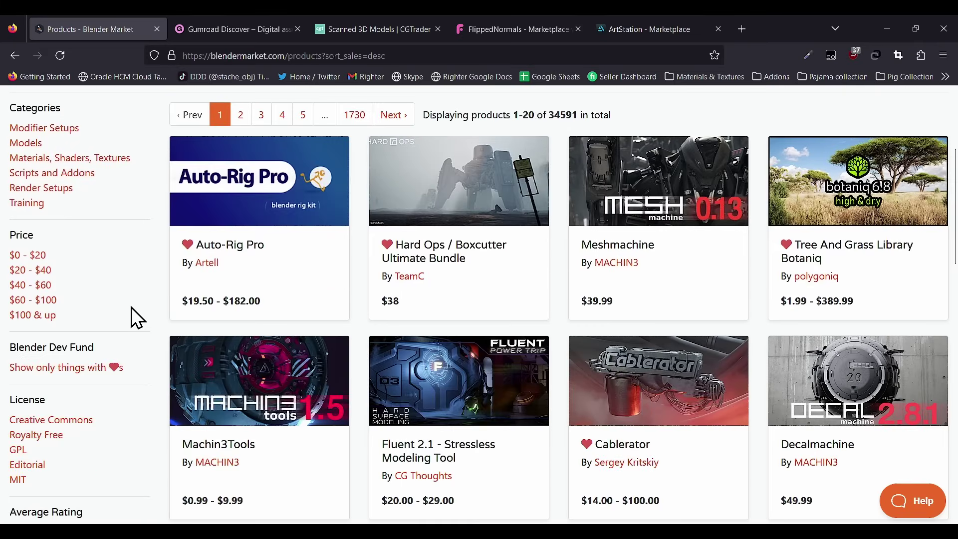
- Scroll Blender Market, Gumroad Discover, CGTrader scanned models, FlippedNormals, then ArtStation Marketplace listings
{"action": "scroll", "coordinate": [131, 307], "scroll_direction": "down", "scroll_amount": 10}
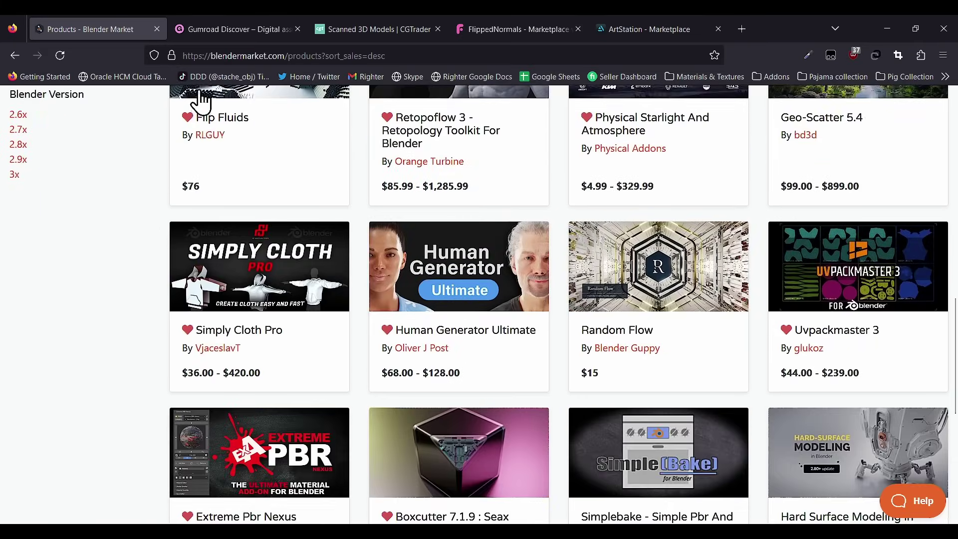
{"action": "left_click", "coordinate": [220, 29]}
{"action": "scroll", "coordinate": [100, 300], "scroll_direction": "down", "scroll_amount": 11}
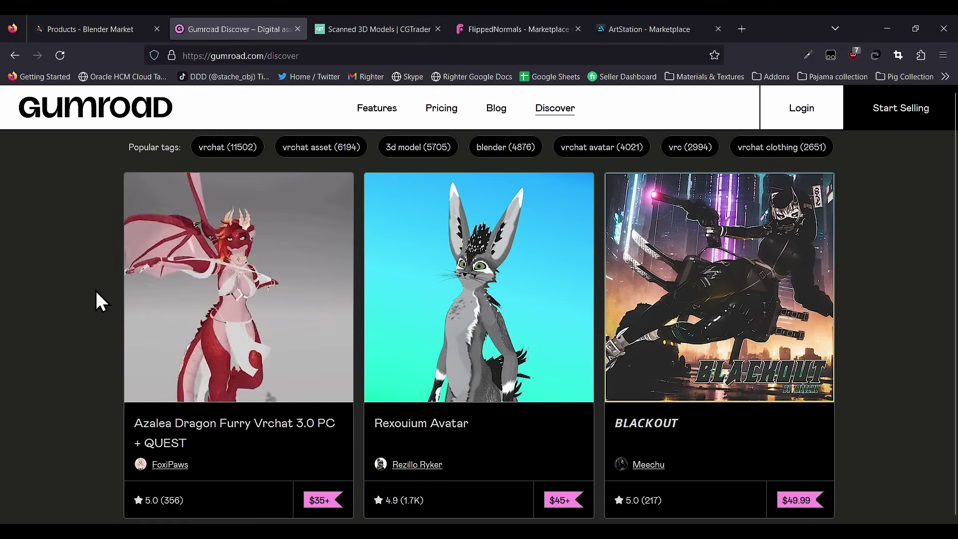
{"action": "left_click", "coordinate": [338, 28]}
{"action": "scroll", "coordinate": [119, 253], "scroll_direction": "down", "scroll_amount": 10}
{"action": "scroll", "coordinate": [108, 250], "scroll_direction": "down", "scroll_amount": 4}
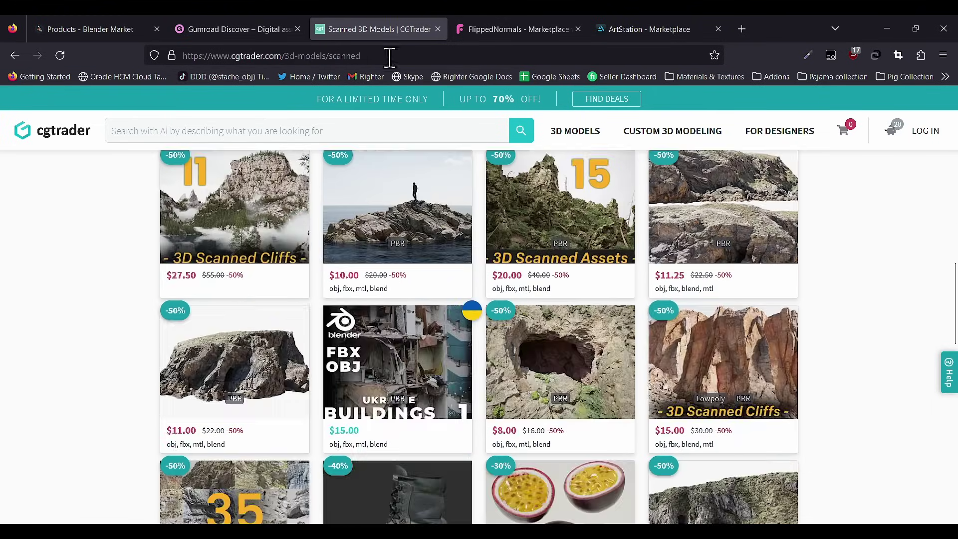
{"action": "left_click", "coordinate": [520, 29]}
{"action": "scroll", "coordinate": [133, 250], "scroll_direction": "down", "scroll_amount": 14}
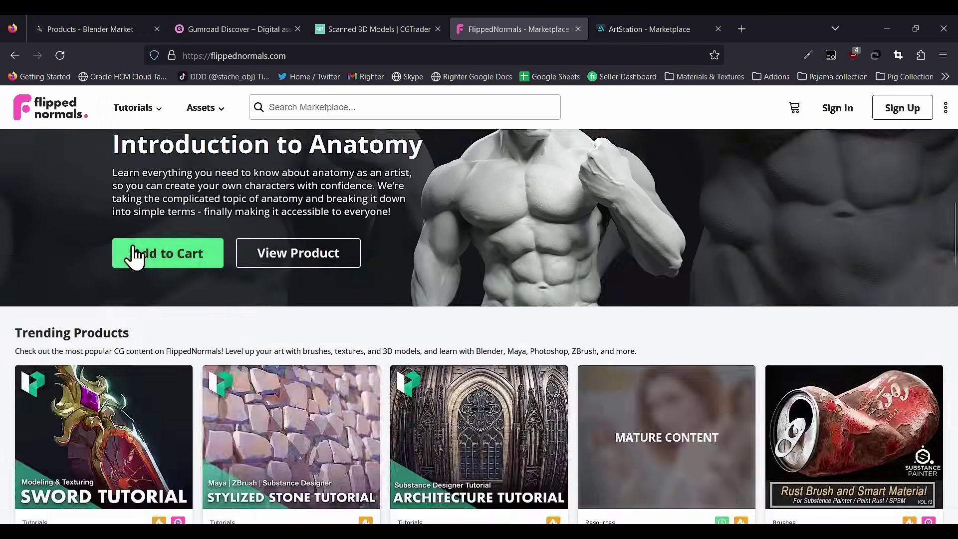
{"action": "scroll", "coordinate": [134, 254], "scroll_direction": "down", "scroll_amount": 13}
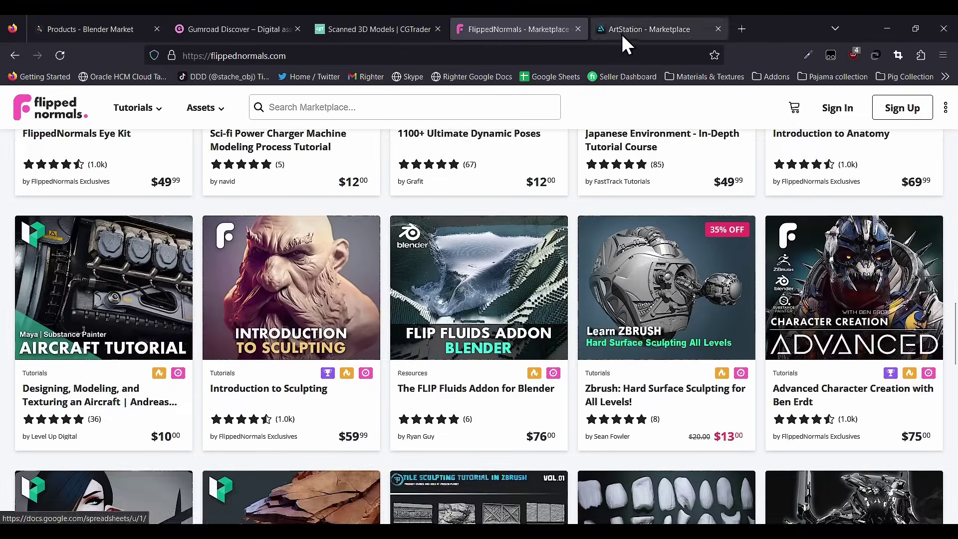
{"action": "left_click", "coordinate": [624, 35]}
{"action": "scroll", "coordinate": [5, 267], "scroll_direction": "down", "scroll_amount": 13}
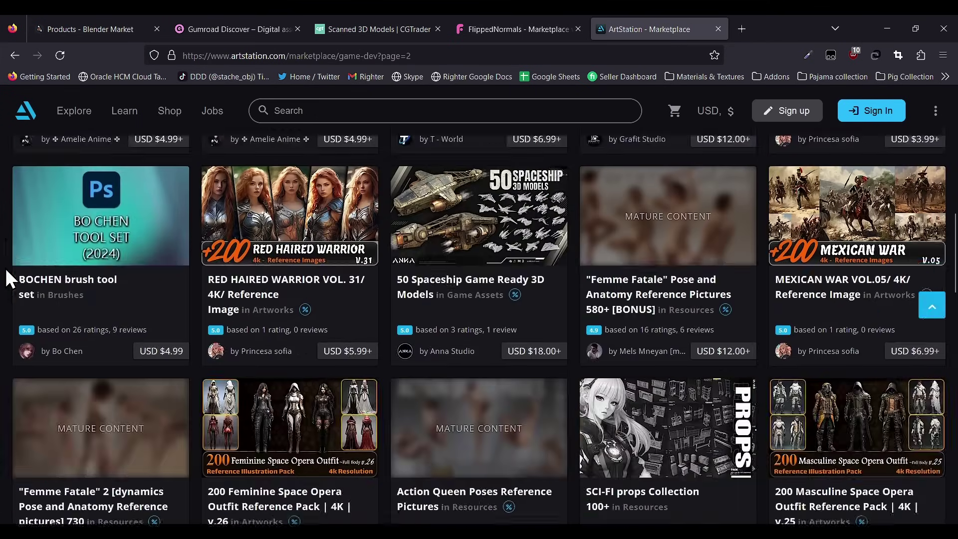
{"action": "scroll", "coordinate": [5, 269], "scroll_direction": "down", "scroll_amount": 5}
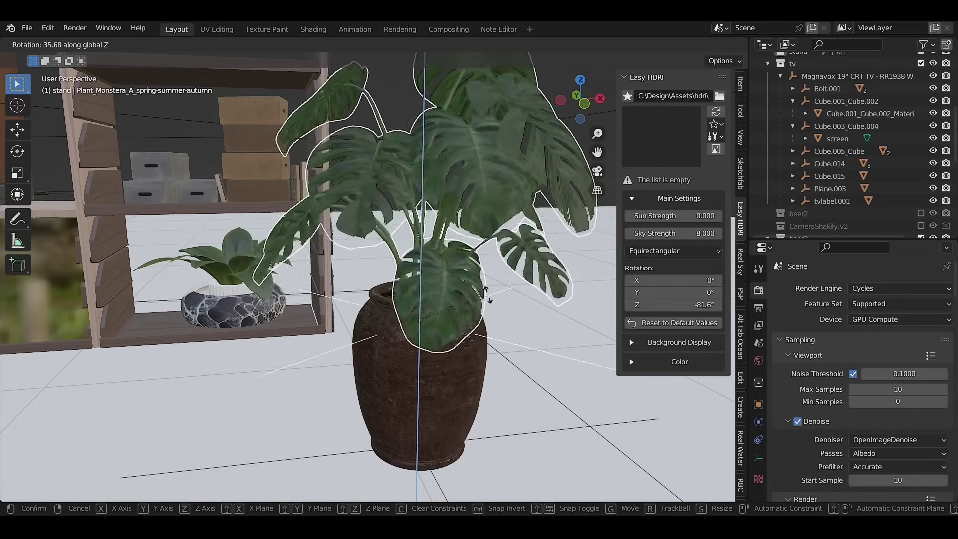
- Turn the Monstera plant on Z, view through the scene camera in rendered shading
{"action": "left_click", "coordinate": [487, 272]}
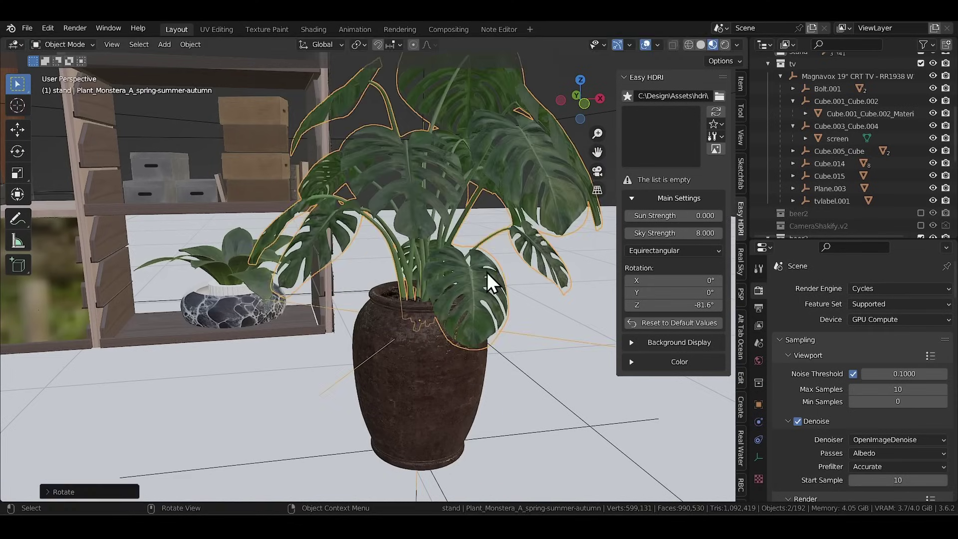
{"action": "key", "text": "KP_0"}
{"action": "key", "text": "r"}
{"action": "key", "text": "z"}
{"action": "key", "text": "Escape"}
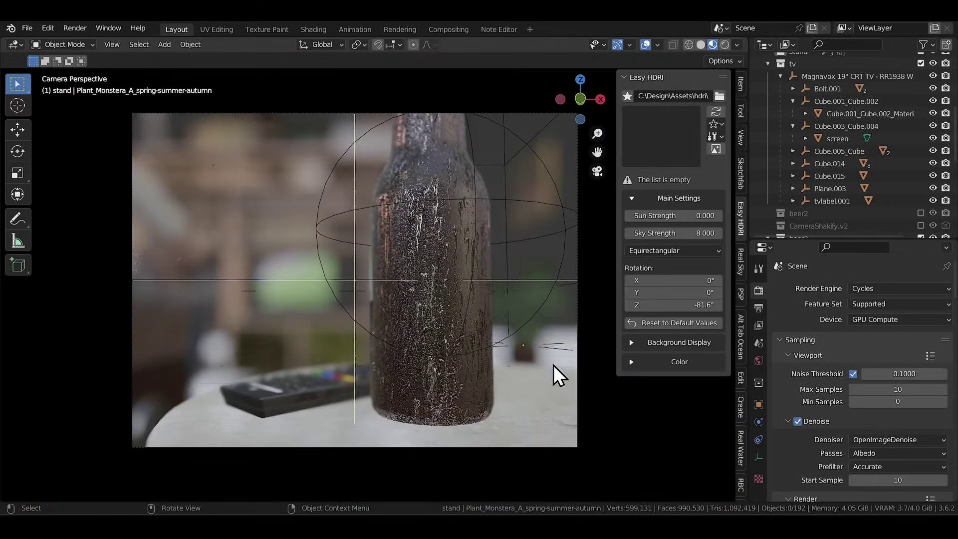
{"action": "scroll", "coordinate": [521, 368], "scroll_direction": "down", "scroll_amount": 2}
{"action": "key", "text": "z"}
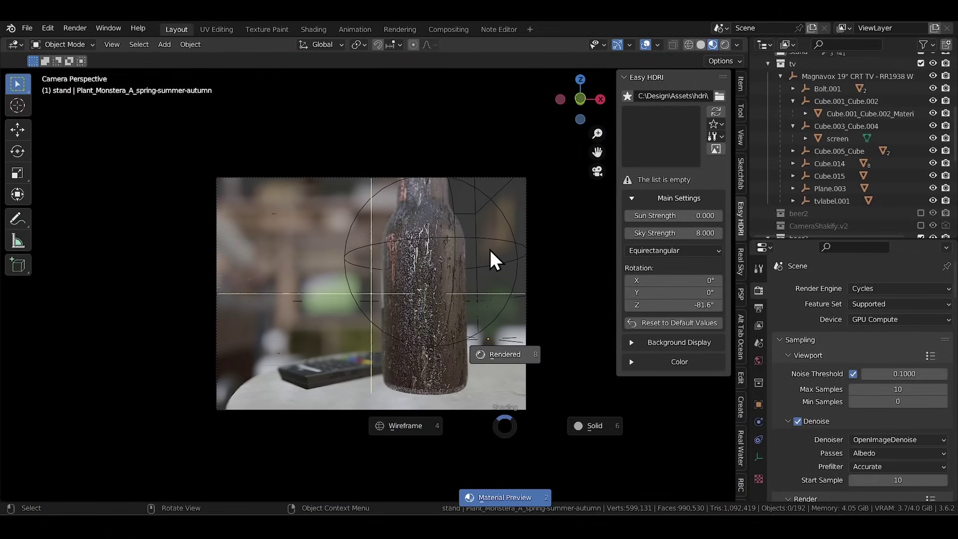
{"action": "left_click", "coordinate": [490, 250]}
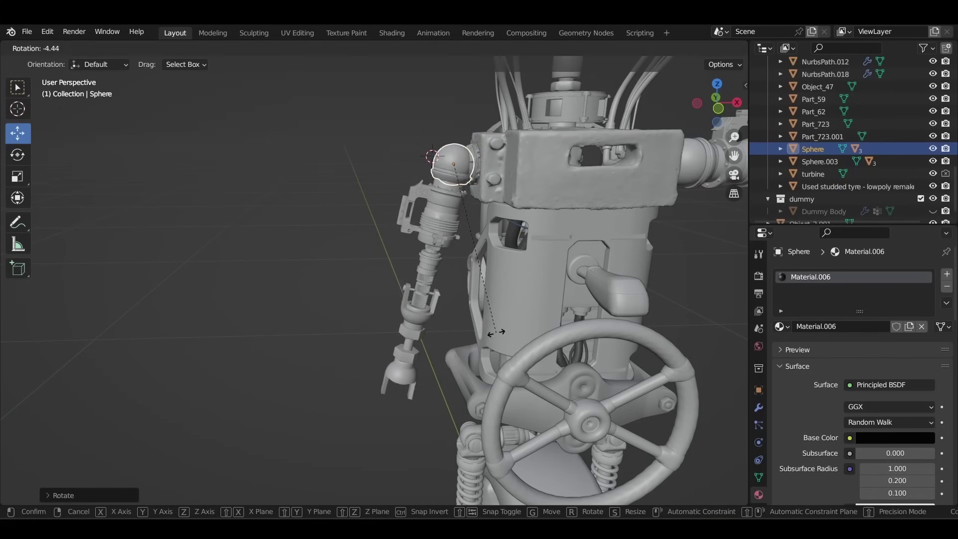
- Rotate the robot arm's Sphere.001 and Sphere joints
{"action": "left_click", "coordinate": [419, 369]}
{"action": "key", "text": "r"}
{"action": "left_click", "coordinate": [561, 259]}
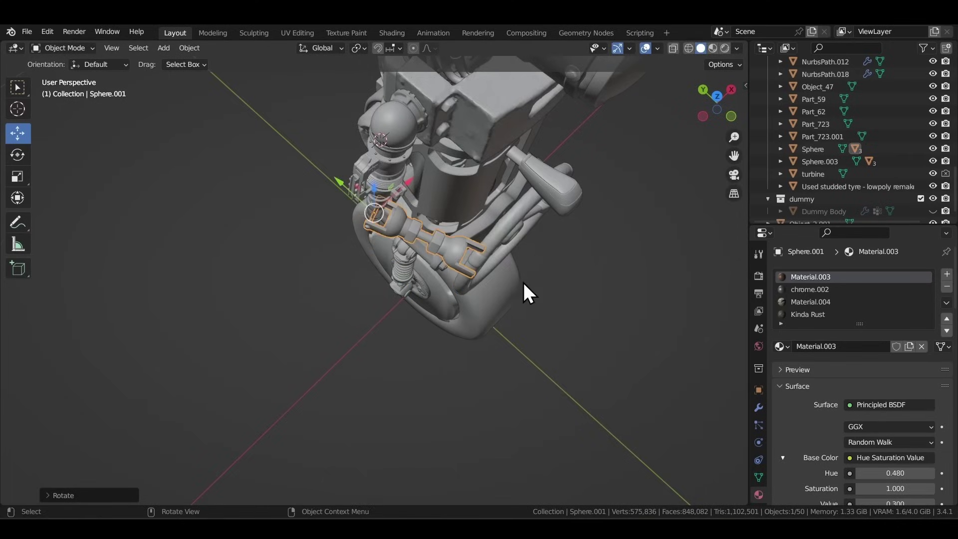
{"action": "middle_click_drag", "start_coordinate": [523, 281], "coordinate": [482, 342]}
{"action": "left_click", "coordinate": [506, 220]}
{"action": "key", "text": "r"}
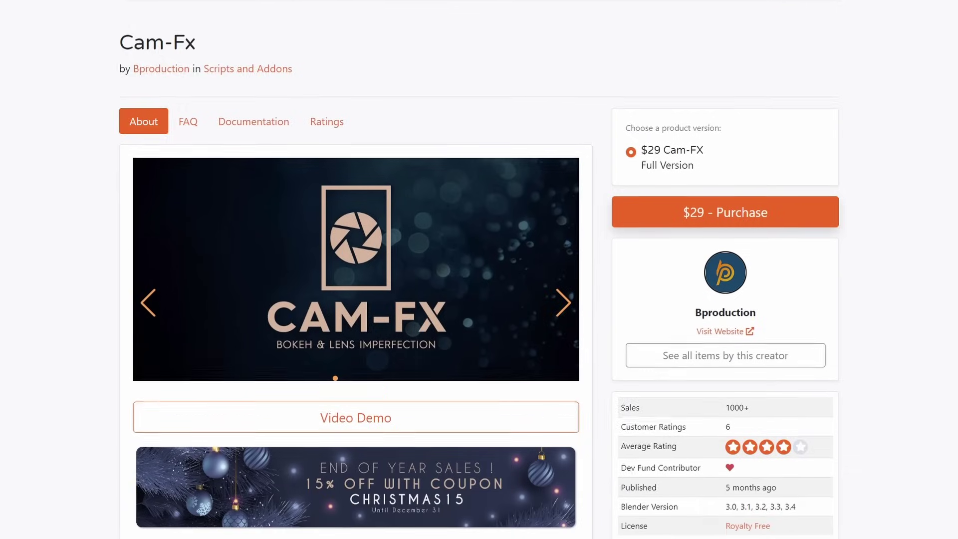
- Apply a Lens Dirt Random texture to the camera from the Cam Fx thumbnail grid
{"action": "scroll", "coordinate": [356, 269], "scroll_direction": "down", "scroll_amount": 6}
{"action": "scroll", "coordinate": [356, 269], "scroll_direction": "down", "scroll_amount": 7}
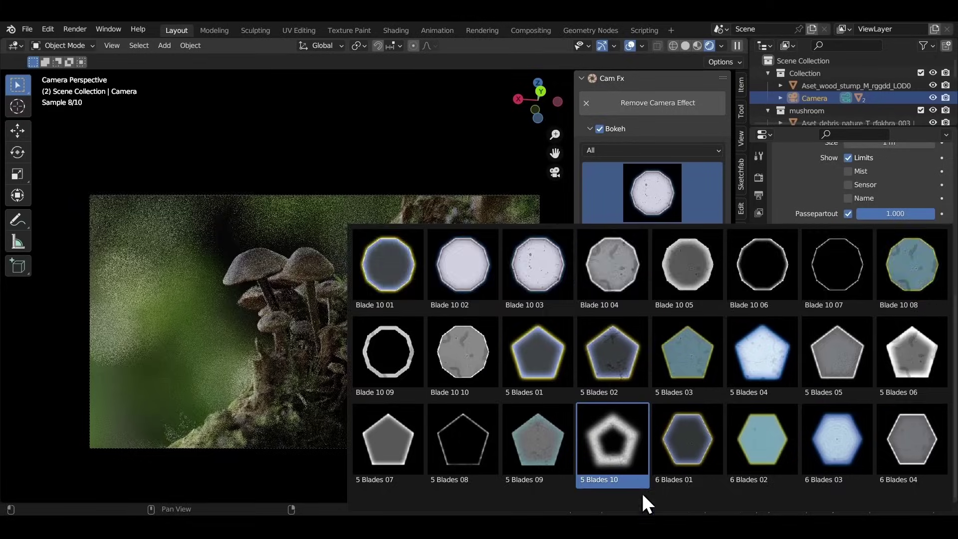
{"action": "scroll", "coordinate": [650, 504], "scroll_direction": "down", "scroll_amount": 10}
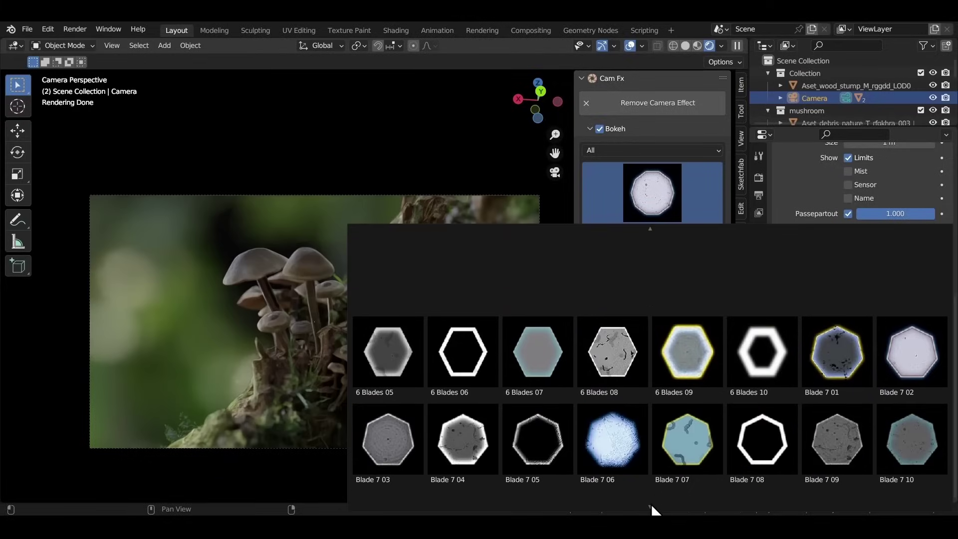
{"action": "scroll", "coordinate": [651, 504], "scroll_direction": "down", "scroll_amount": 10}
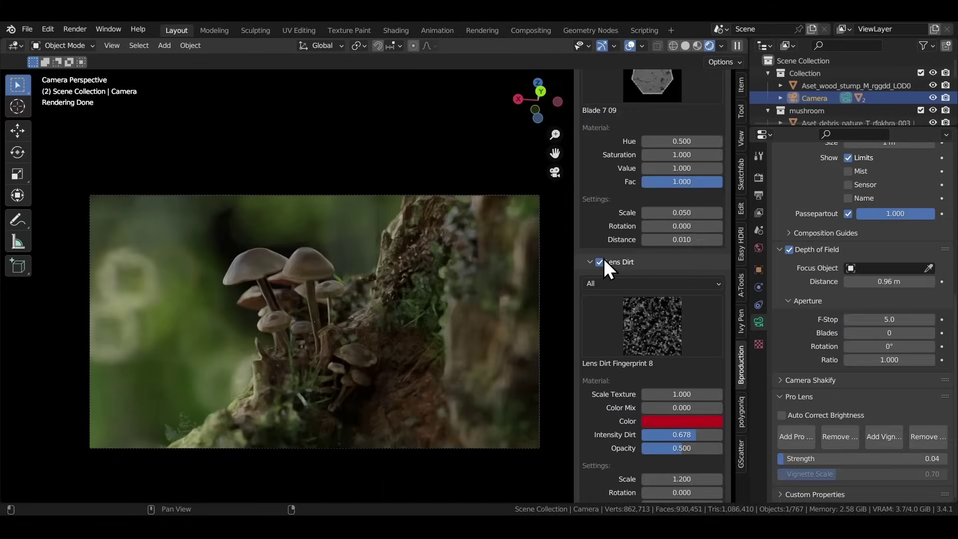
{"action": "left_click", "coordinate": [644, 329]}
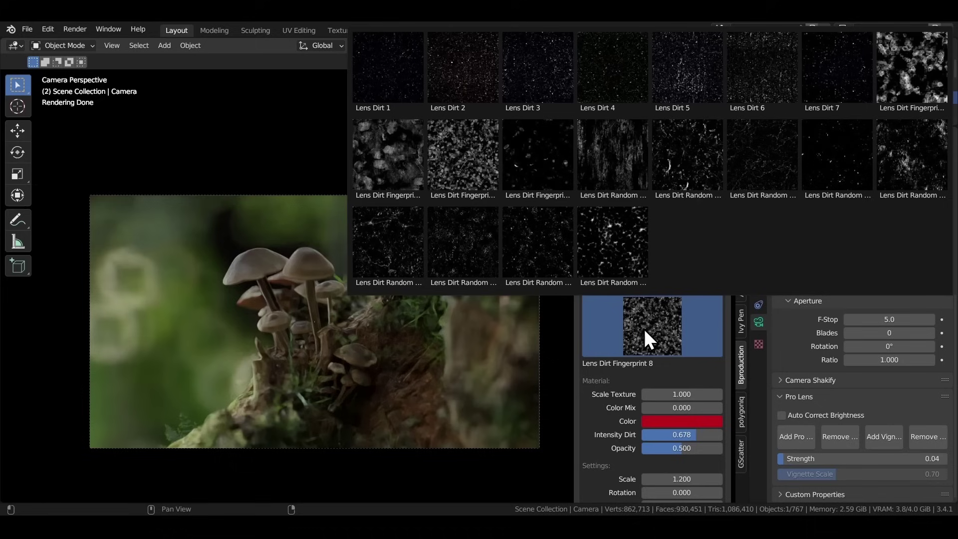
{"action": "left_click", "coordinate": [699, 157]}
{"action": "scroll", "coordinate": [670, 338], "scroll_direction": "down", "scroll_amount": 4}
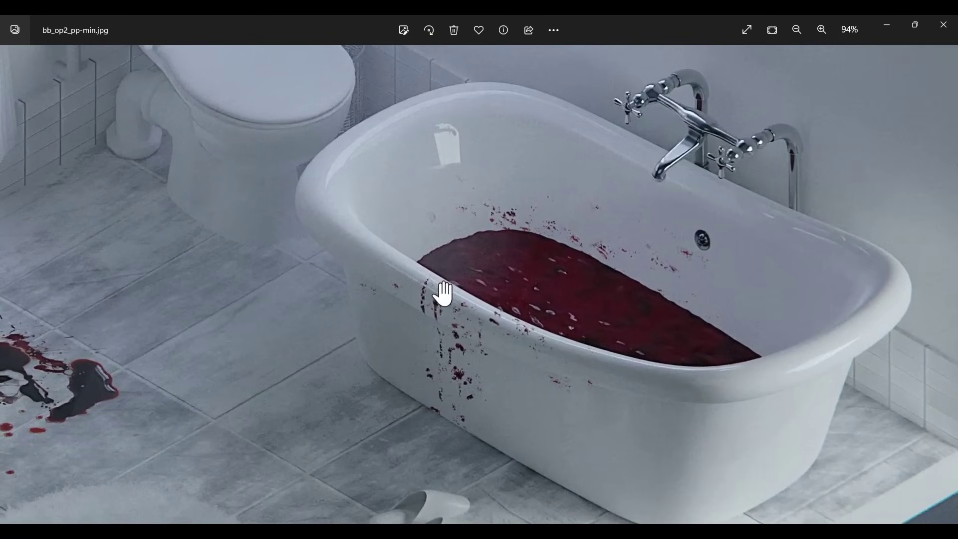
{"action": "left_click_drag", "start_coordinate": [203, 317], "coordinate": [522, 380]}
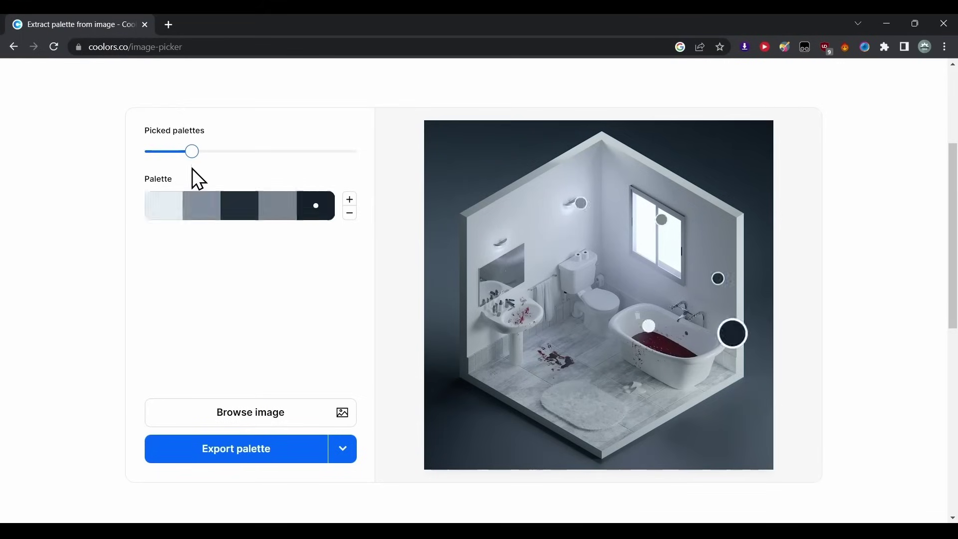
{"action": "left_click_drag", "start_coordinate": [193, 169], "coordinate": [311, 176]}
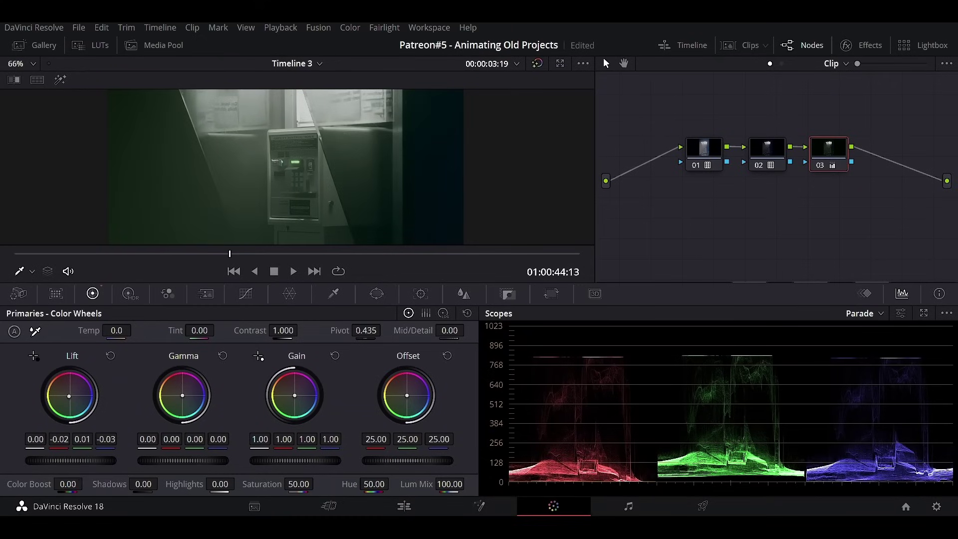
- Nudge node 03's Lift and Gamma wheels up slightly to brighten the phone-booth clip
{"action": "mouse_move", "coordinate": [77, 461]}
{"action": "left_mouse_down"}
{"action": "mouse_move", "coordinate": [92, 460]}
{"action": "mouse_move", "coordinate": [80, 461]}
{"action": "left_mouse_up"}
{"action": "scroll", "coordinate": [252, 189], "scroll_direction": "down", "scroll_amount": 2}
{"action": "scroll", "coordinate": [252, 189], "scroll_direction": "down", "scroll_amount": 2}
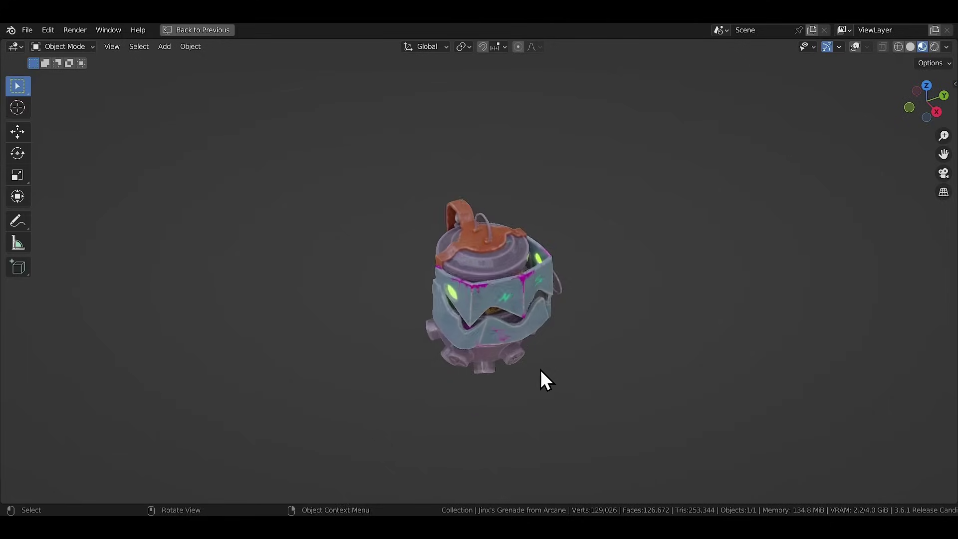
{"action": "mouse_move", "coordinate": [541, 371]}
{"action": "middle_mouse_down"}
{"action": "mouse_move", "coordinate": [485, 319]}
{"action": "mouse_move", "coordinate": [396, 316]}
{"action": "mouse_move", "coordinate": [420, 338]}
{"action": "mouse_move", "coordinate": [595, 345]}
{"action": "middle_mouse_up"}
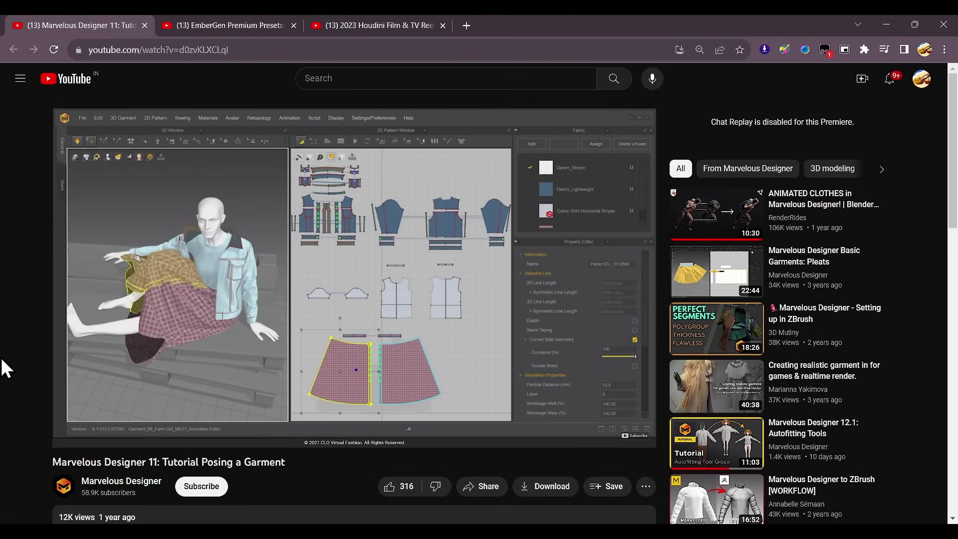
- Switch to the Houdini Film & TV Reel tab, then the EmberGen presets video
{"action": "key", "text": "ctrl+3"}
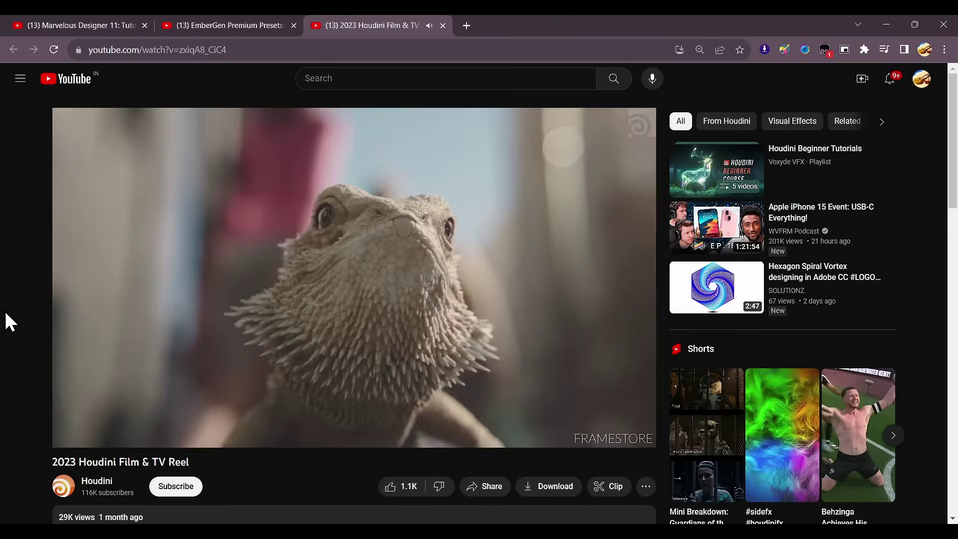
{"action": "key", "text": "ctrl+2"}
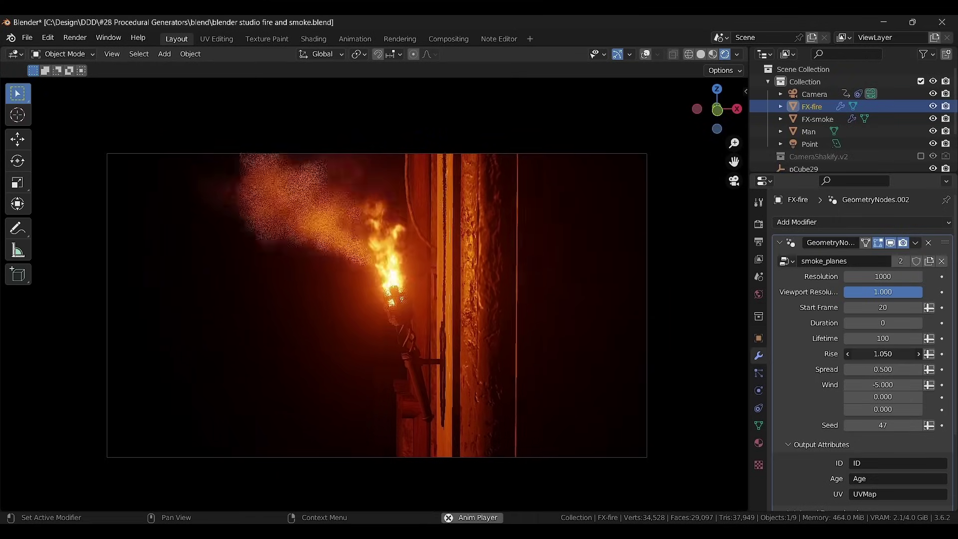
- Adjust the smoke Rise and Spread values, then pick the darker brown Palette.001 swatch
{"action": "left_click_drag", "start_coordinate": [883, 354], "coordinate": [913, 370]}
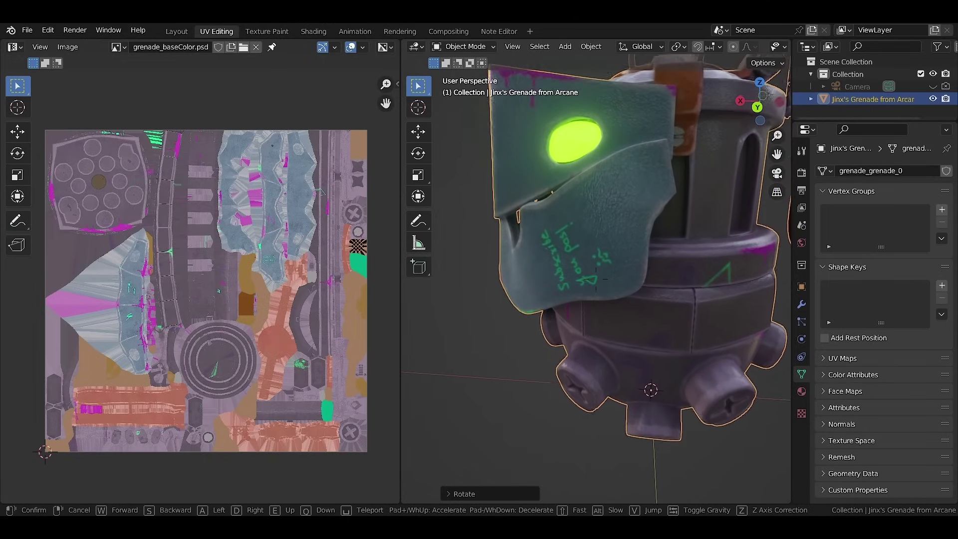
{"action": "key", "text": "w"}
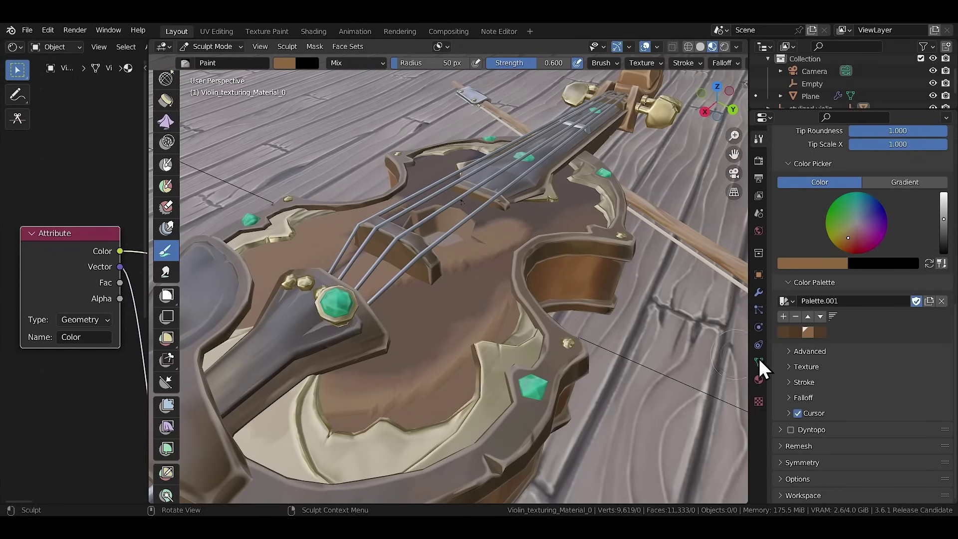
{"action": "left_click", "coordinate": [798, 332]}
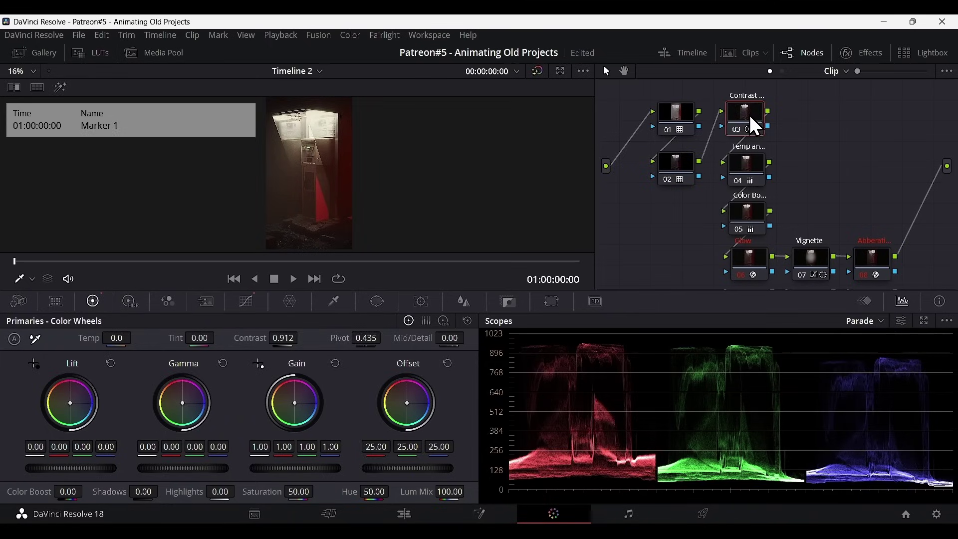
- Raise the lower custom curve point and lift slightly, rebalancing the lift colour toward neutral
{"action": "left_click", "coordinate": [247, 301]}
{"action": "left_click_drag", "start_coordinate": [73, 460], "coordinate": [75, 461]}
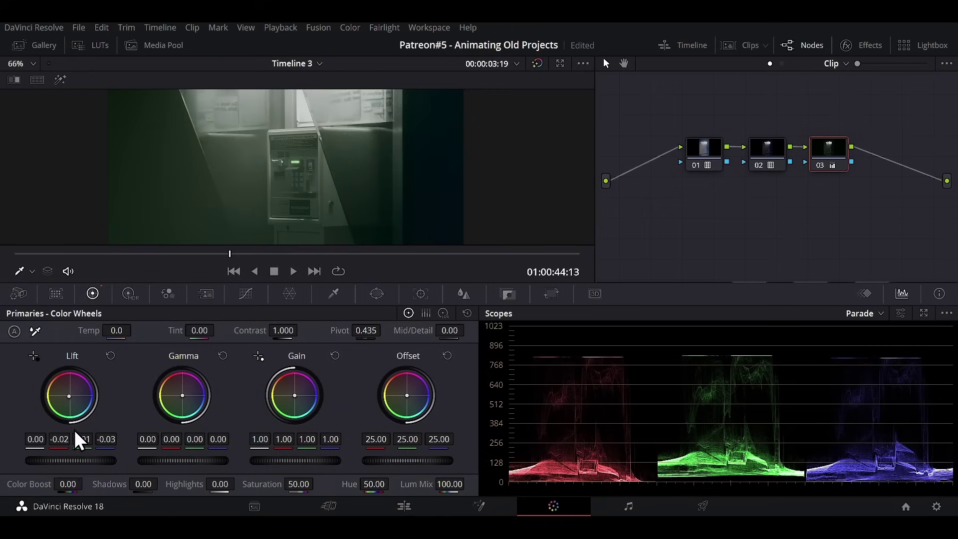
{"action": "left_click_drag", "start_coordinate": [70, 460], "coordinate": [82, 460]}
{"action": "scroll", "coordinate": [258, 189], "scroll_direction": "down", "scroll_amount": 2}
{"action": "scroll", "coordinate": [258, 188], "scroll_direction": "down", "scroll_amount": 3}
{"action": "left_click_drag", "start_coordinate": [76, 403], "coordinate": [76, 405]}
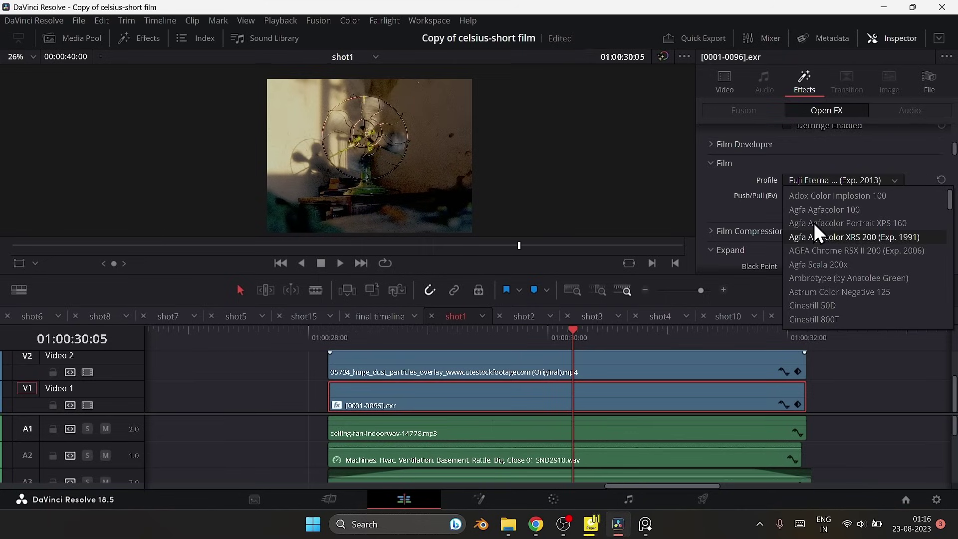
- Try Fujifilm Instax and Kodak Vision3 profiles, settling on Kodak Vision3 50D film emulation
{"action": "left_click", "coordinate": [817, 210]}
{"action": "left_click", "coordinate": [818, 180]}
{"action": "scroll", "coordinate": [819, 250], "scroll_direction": "down", "scroll_amount": 3}
{"action": "left_click", "coordinate": [818, 250]}
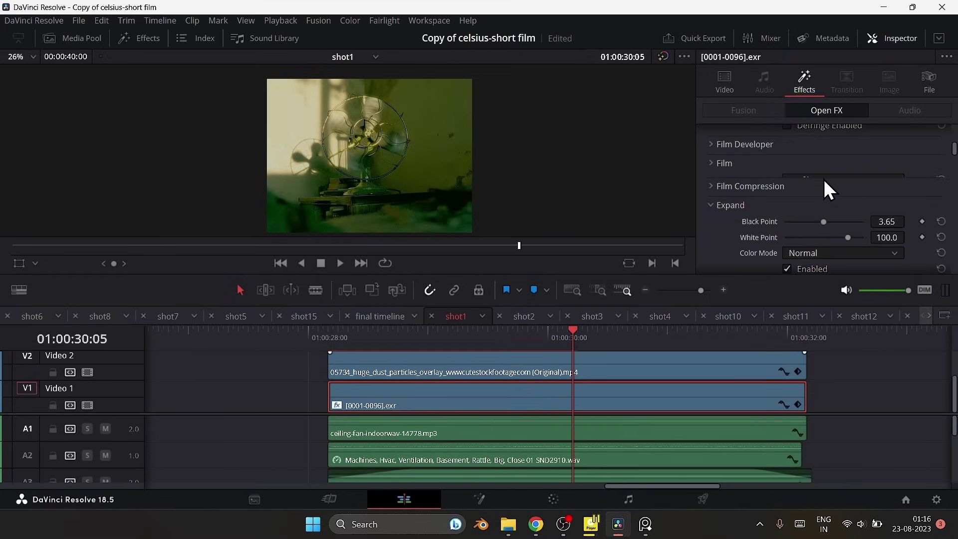
{"action": "left_click", "coordinate": [823, 180]}
{"action": "scroll", "coordinate": [830, 250], "scroll_direction": "down", "scroll_amount": 5}
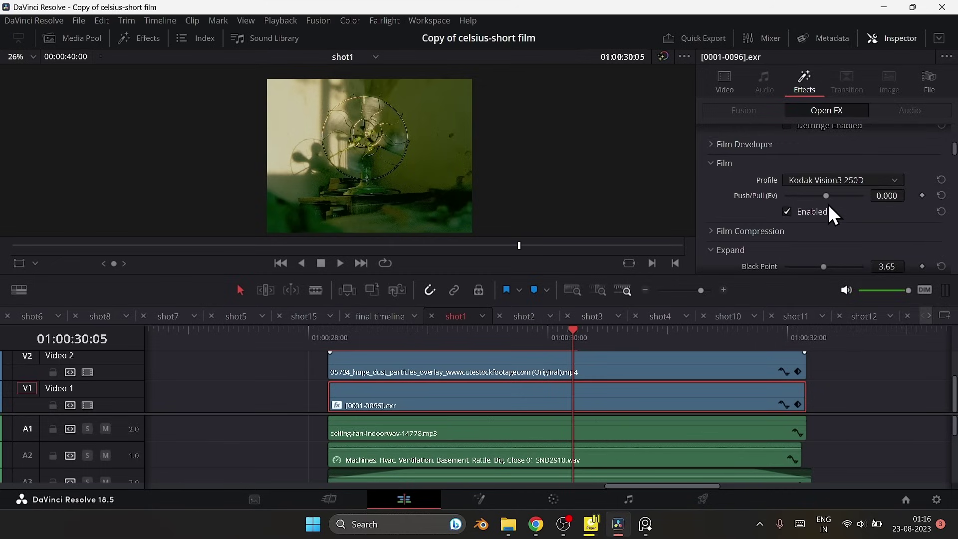
{"action": "left_click", "coordinate": [836, 272]}
{"action": "left_click", "coordinate": [819, 183]}
{"action": "left_click", "coordinate": [824, 267]}
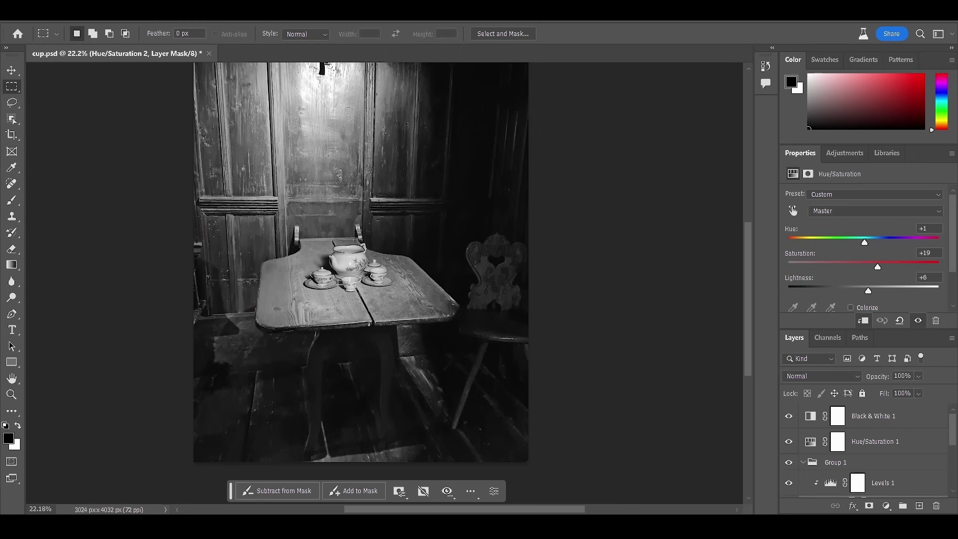
- Open the Levels 1 adjustment settings in the Inspector
{"action": "scroll", "coordinate": [339, 284], "scroll_direction": "up", "scroll_amount": 5, "text": "alt"}
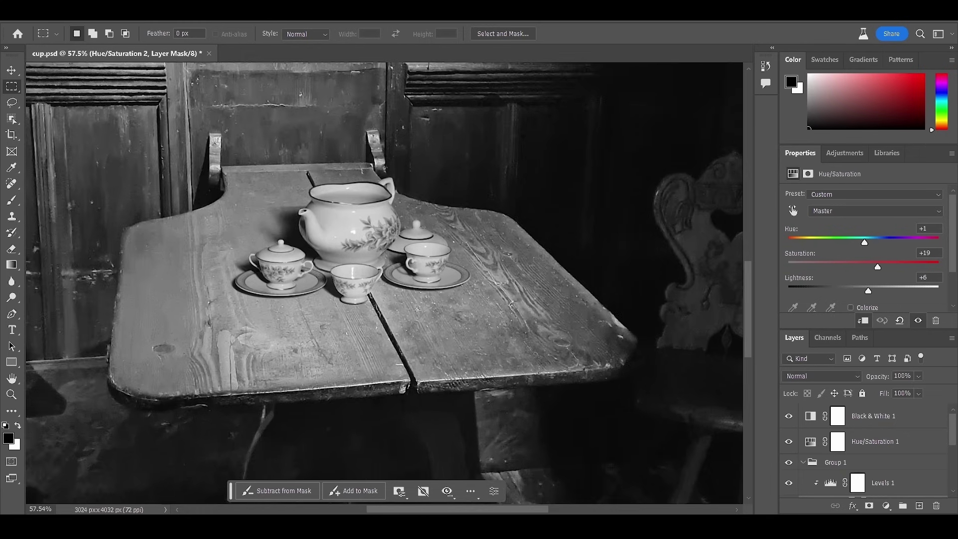
{"action": "scroll", "coordinate": [904, 452], "scroll_direction": "down", "scroll_amount": 2}
{"action": "left_click", "coordinate": [880, 438]}
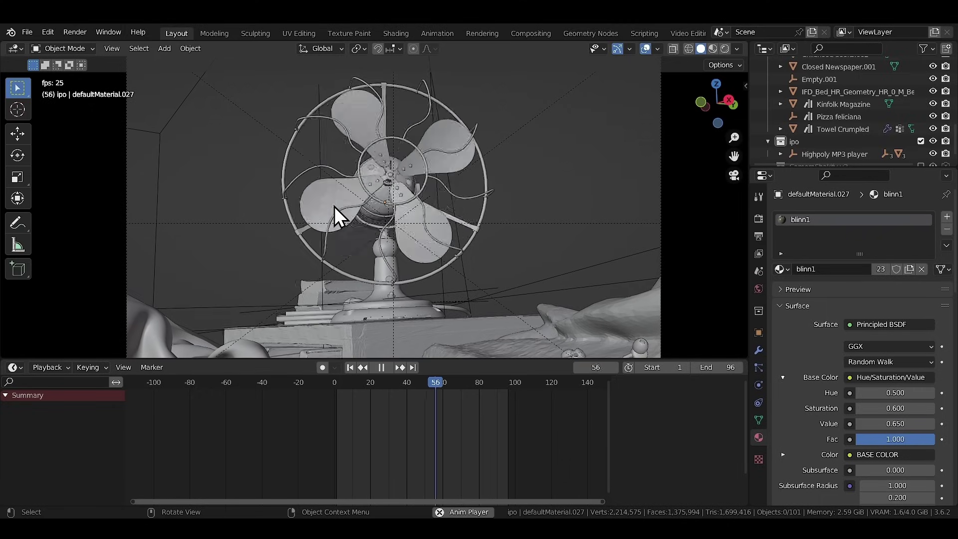
- Orbit the bedroom's fan and desk, selecting the fan blades and glasses case parts
{"action": "middle_click_drag", "start_coordinate": [334, 206], "coordinate": [304, 228]}
{"action": "scroll", "coordinate": [318, 262], "scroll_direction": "up", "scroll_amount": 3}
{"action": "scroll", "coordinate": [227, 214], "scroll_direction": "down", "scroll_amount": 3}
{"action": "middle_click_drag", "start_coordinate": [227, 214], "coordinate": [279, 210]}
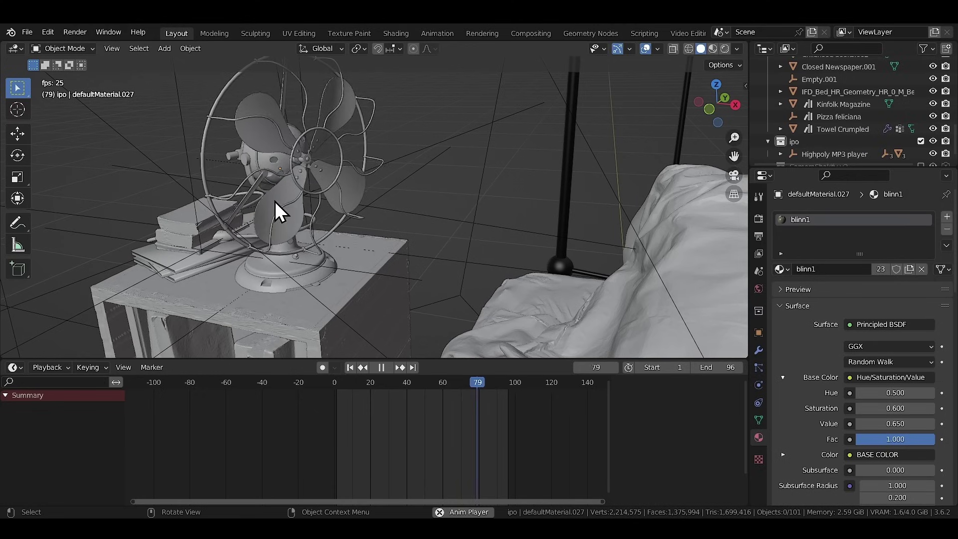
{"action": "left_click", "coordinate": [299, 205]}
{"action": "mouse_move", "coordinate": [308, 256]}
{"action": "middle_mouse_down"}
{"action": "mouse_move", "coordinate": [282, 256]}
{"action": "mouse_move", "coordinate": [309, 254]}
{"action": "middle_mouse_up"}
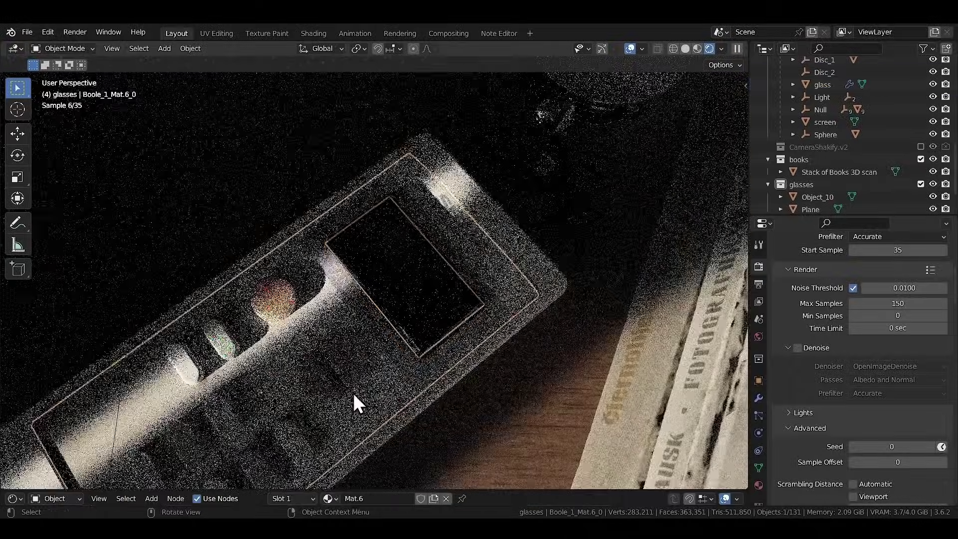
{"action": "middle_click_drag", "start_coordinate": [354, 395], "coordinate": [433, 343]}
{"action": "left_click", "coordinate": [416, 332]}
- From the camera view, select the screen object and isolate it in local view
{"action": "key", "text": "KP_0"}
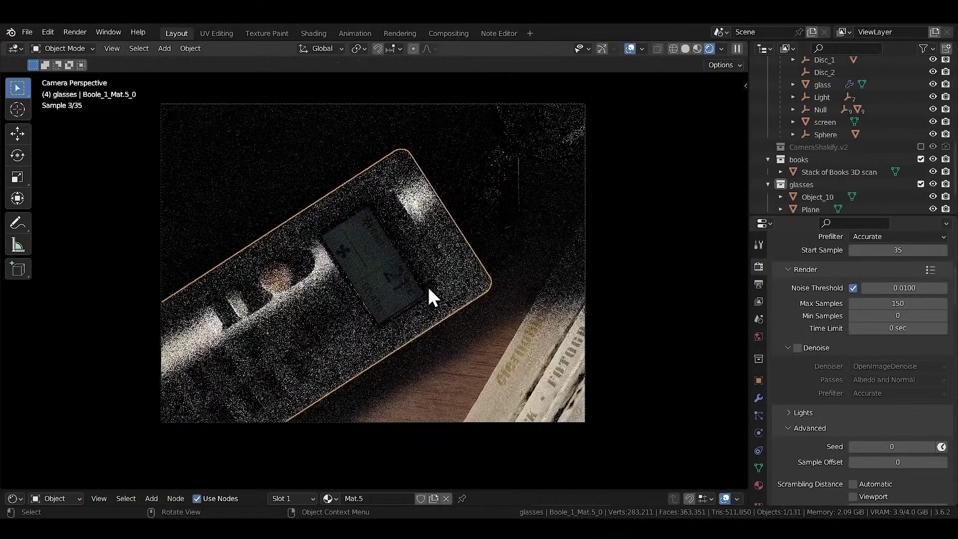
{"action": "left_click", "coordinate": [391, 266]}
{"action": "scroll", "coordinate": [391, 266], "scroll_direction": "up", "scroll_amount": 3}
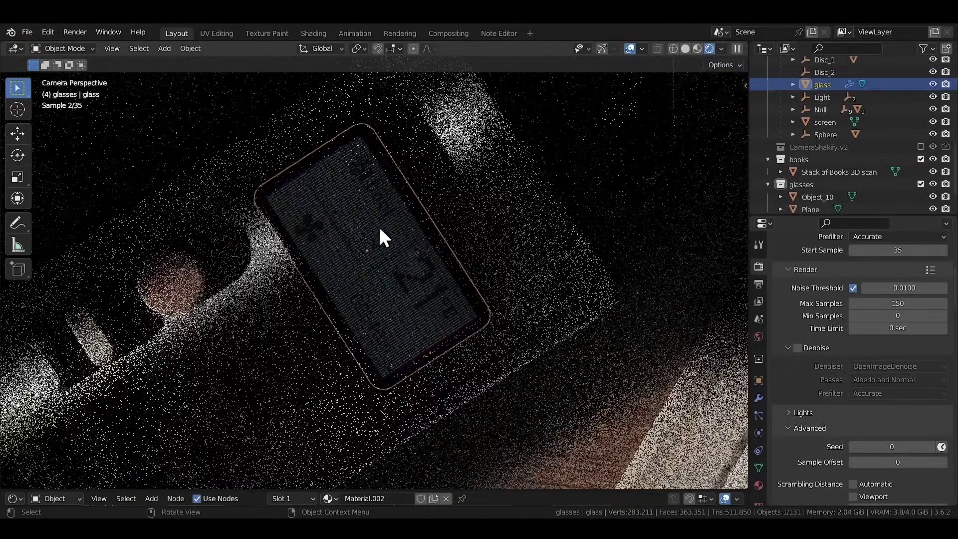
{"action": "scroll", "coordinate": [372, 208], "scroll_direction": "down", "scroll_amount": 3}
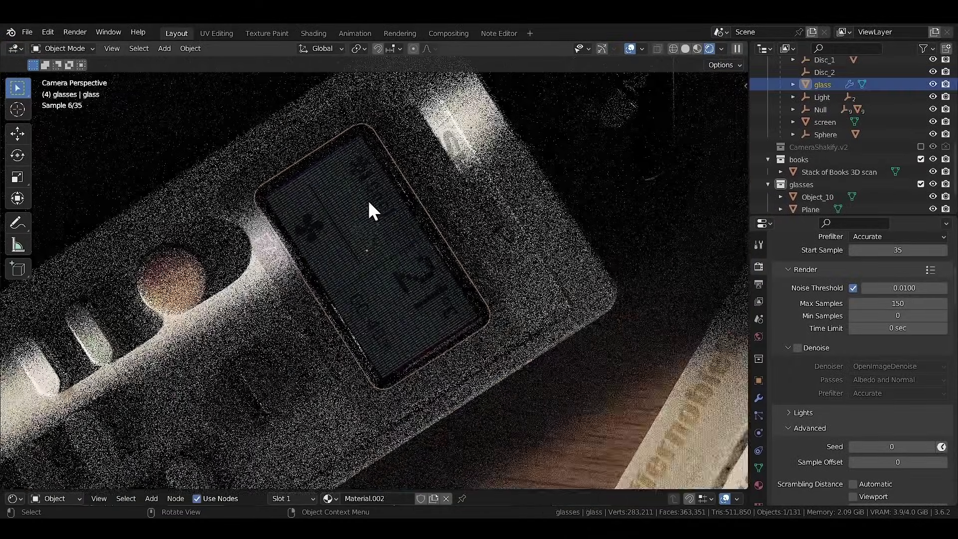
{"action": "left_click", "coordinate": [420, 225]}
{"action": "scroll", "coordinate": [387, 244], "scroll_direction": "up", "scroll_amount": 2}
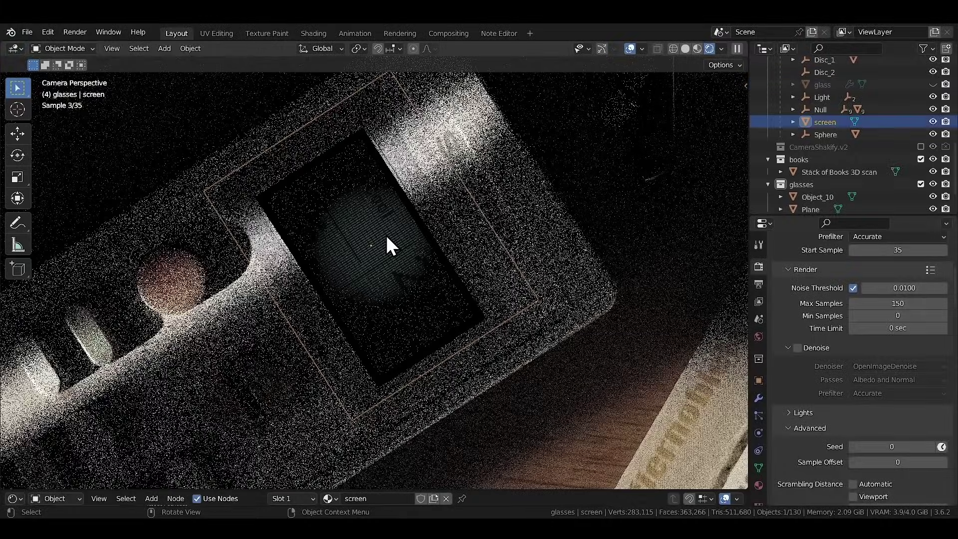
{"action": "key", "text": "KP_Divide"}
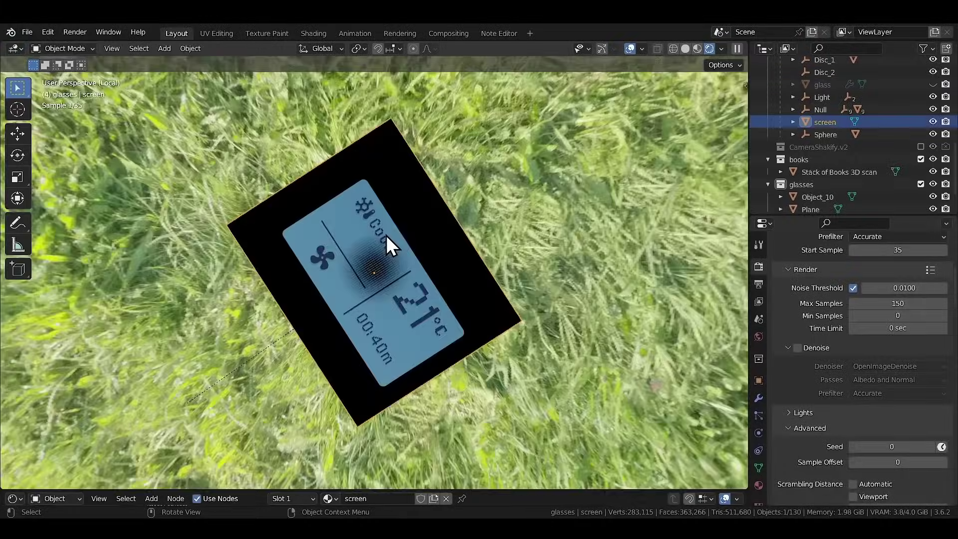
- Play and stop the animated Cool 21°C display, then view the screen at an angle
{"action": "scroll", "coordinate": [377, 294], "scroll_direction": "up", "scroll_amount": 4}
{"action": "key", "text": "space"}
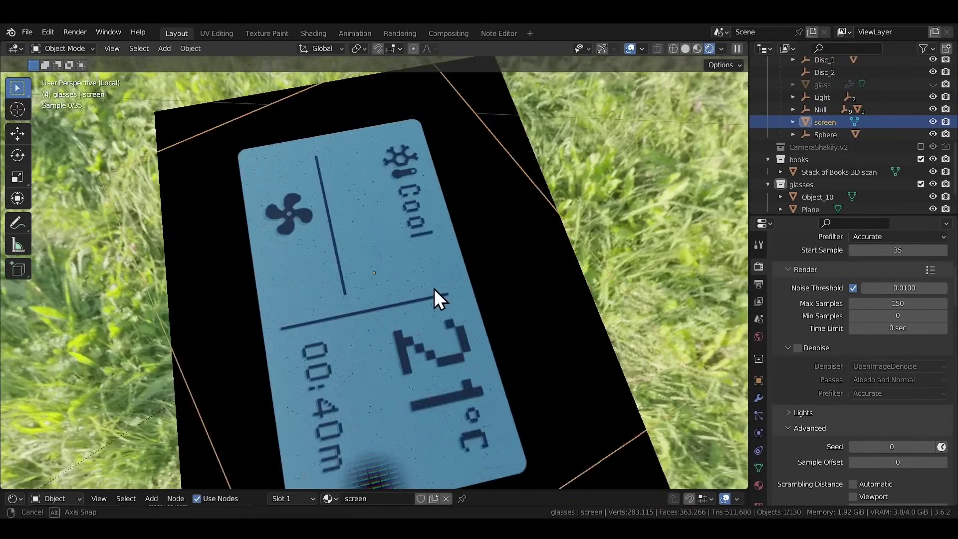
{"action": "key", "text": "space"}
{"action": "scroll", "coordinate": [303, 244], "scroll_direction": "down", "scroll_amount": 2}
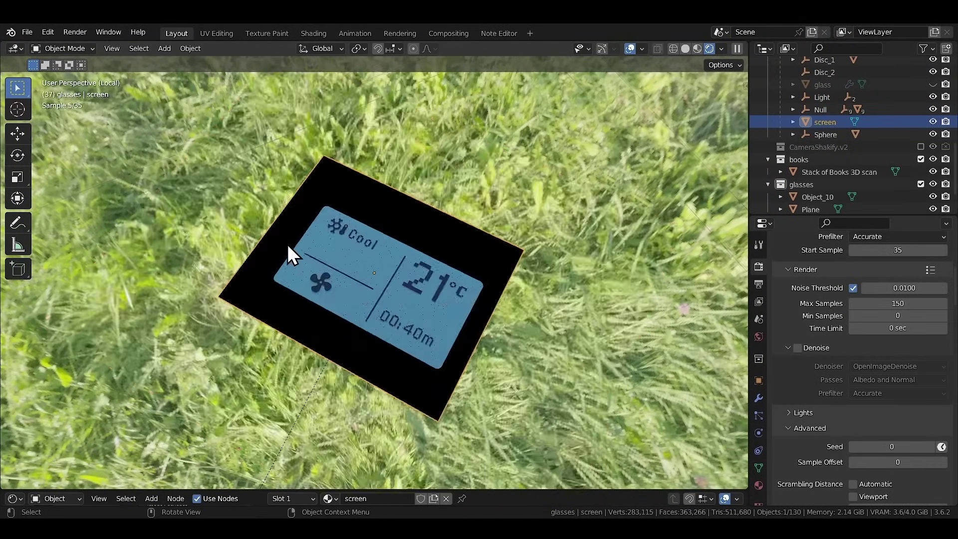
{"action": "middle_click_drag", "start_coordinate": [303, 244], "coordinate": [351, 287]}
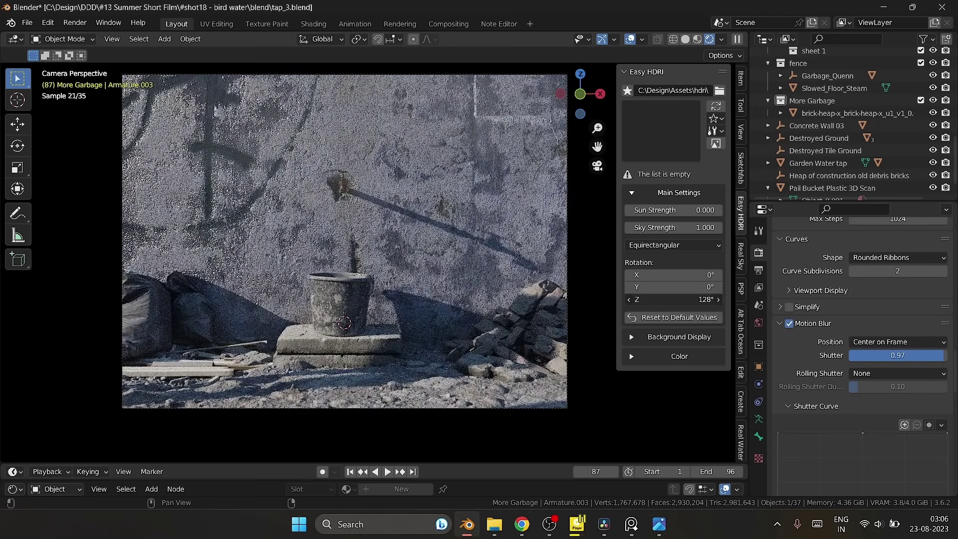
- Raise the Easy HDRI Z rotation from 129° to 139° to darken the wall behind the bucket
{"action": "left_click", "coordinate": [719, 299]}
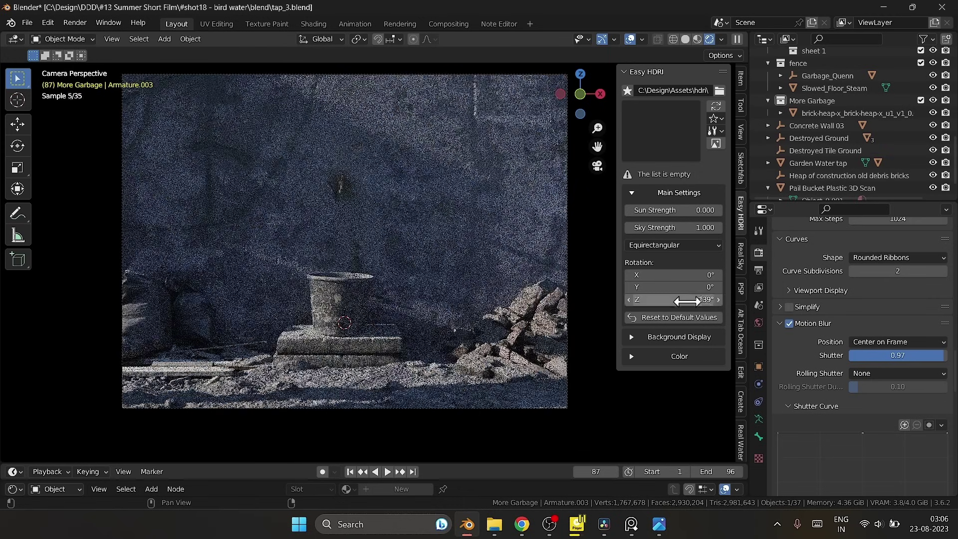